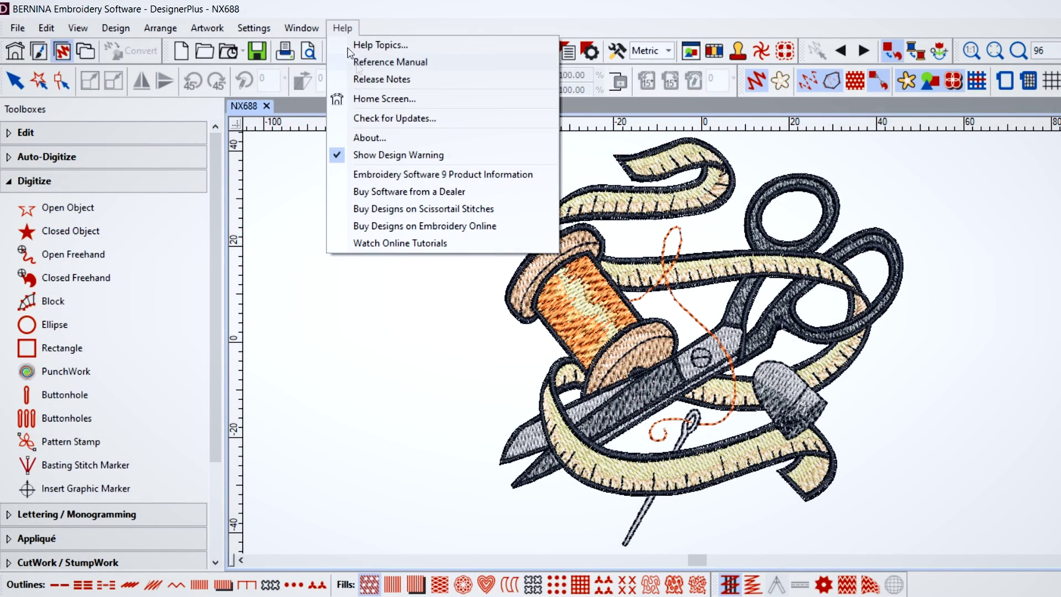
Step: View the BERNINA Embroidery Software version information in Help > About
left_click(369, 137)
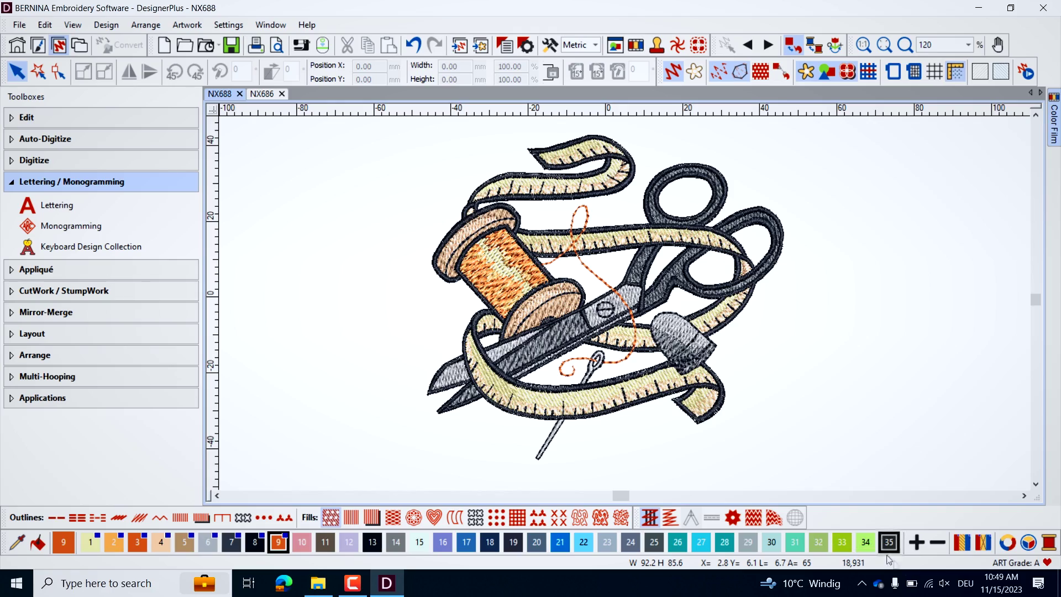
Step: Verify in the taskbar Wi-Fi list that the PC is connected to AndroidAP
left_click(929, 584)
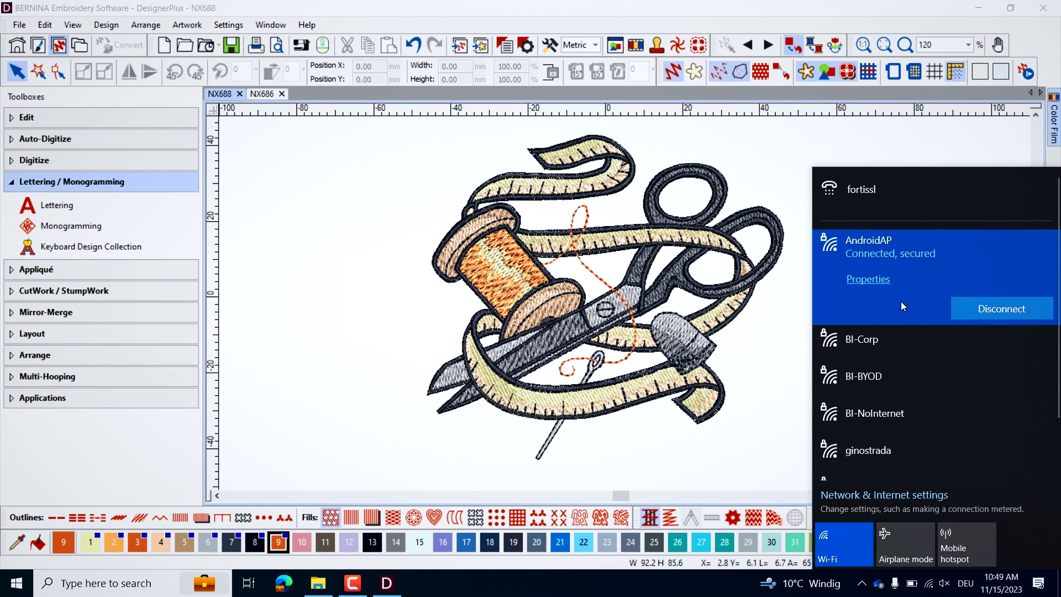
left_click(788, 310)
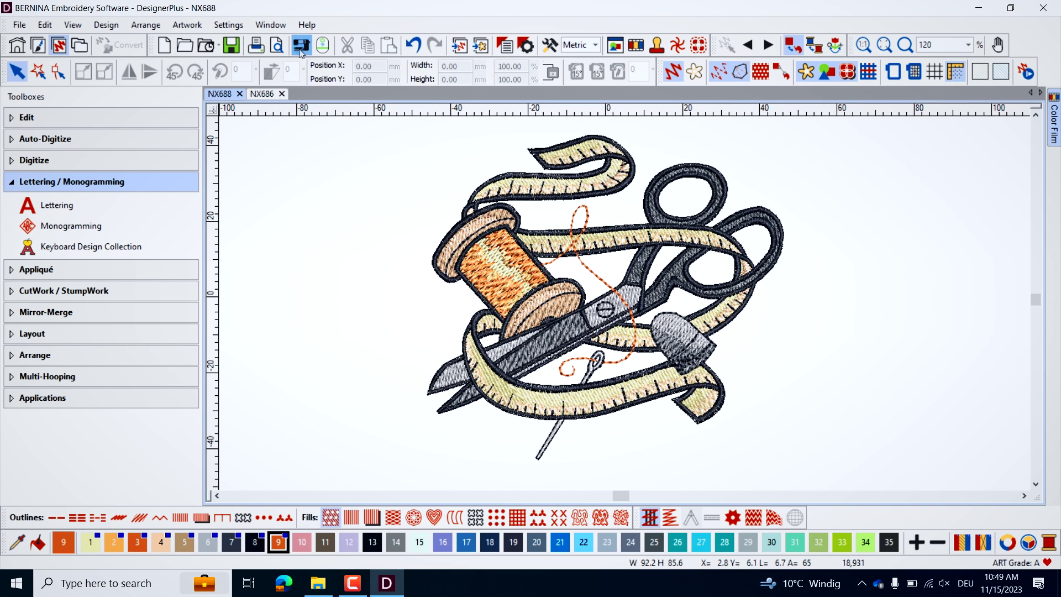
left_click(301, 46)
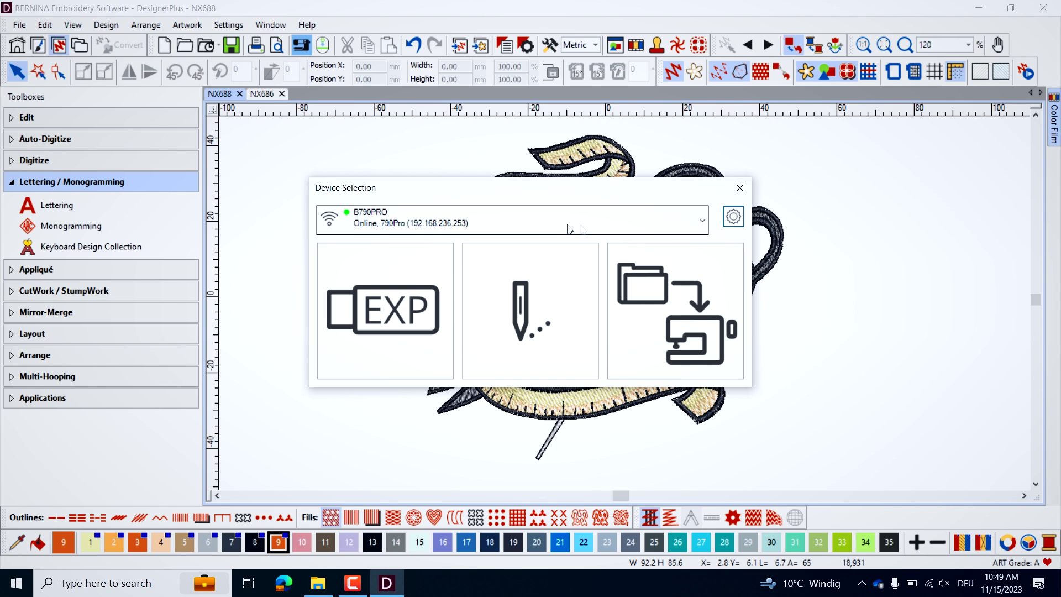
Step: Open the Config Target list and start adding a new Wi-Fi machine target
left_click(732, 220)
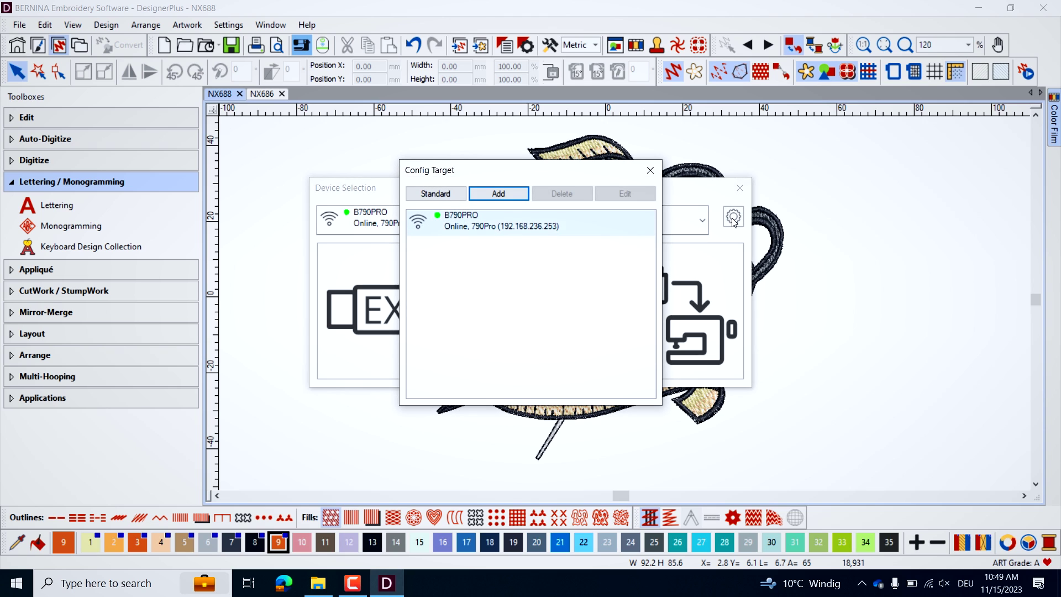
left_click(515, 195)
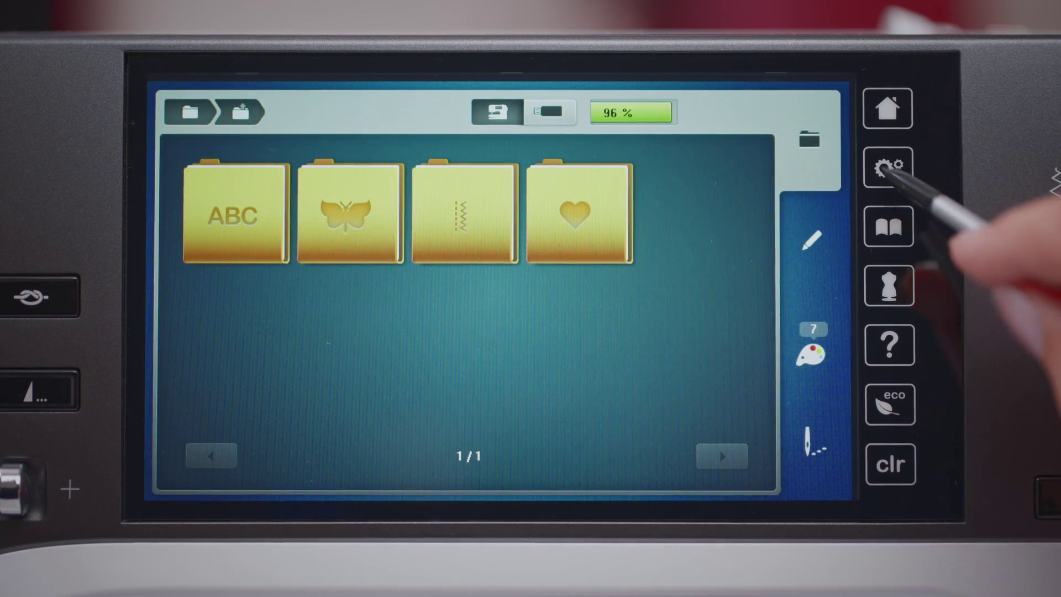
Step: Show the B790 PRO's ID details under Setup > Machine Settings > Information
left_click(884, 167)
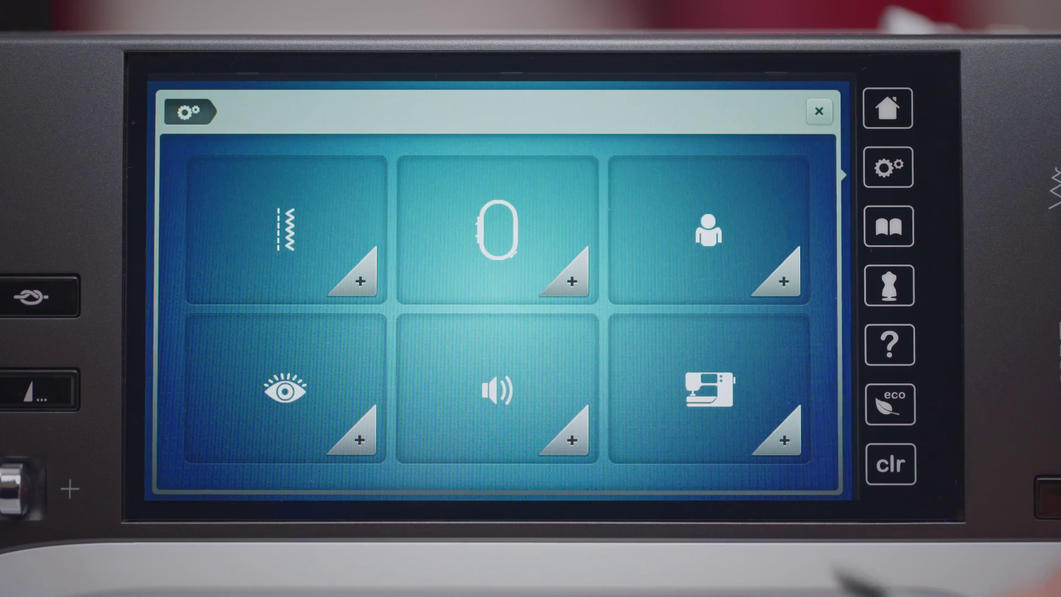
left_click(712, 395)
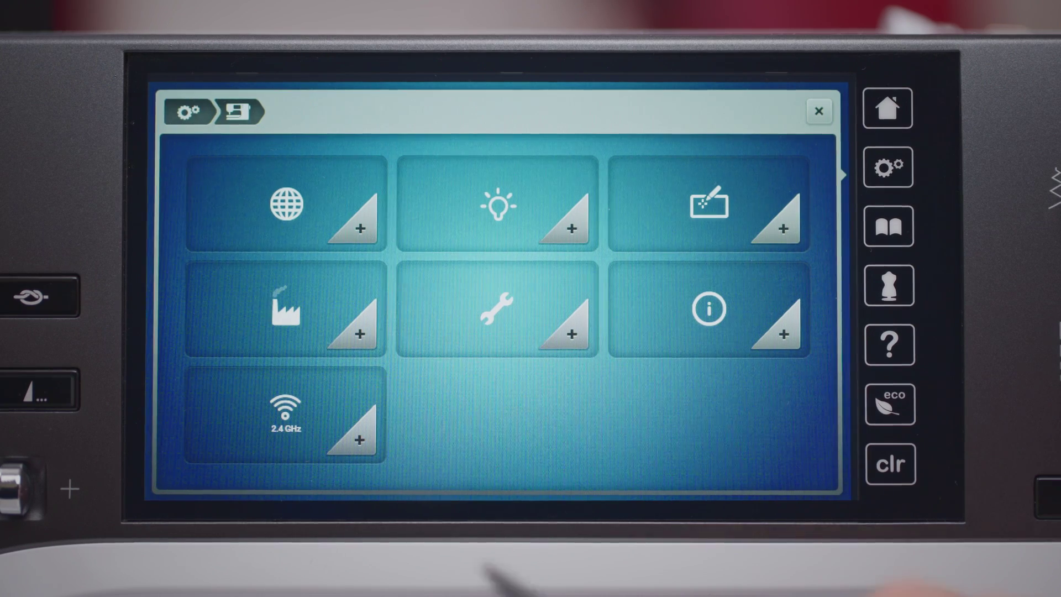
left_click(708, 315)
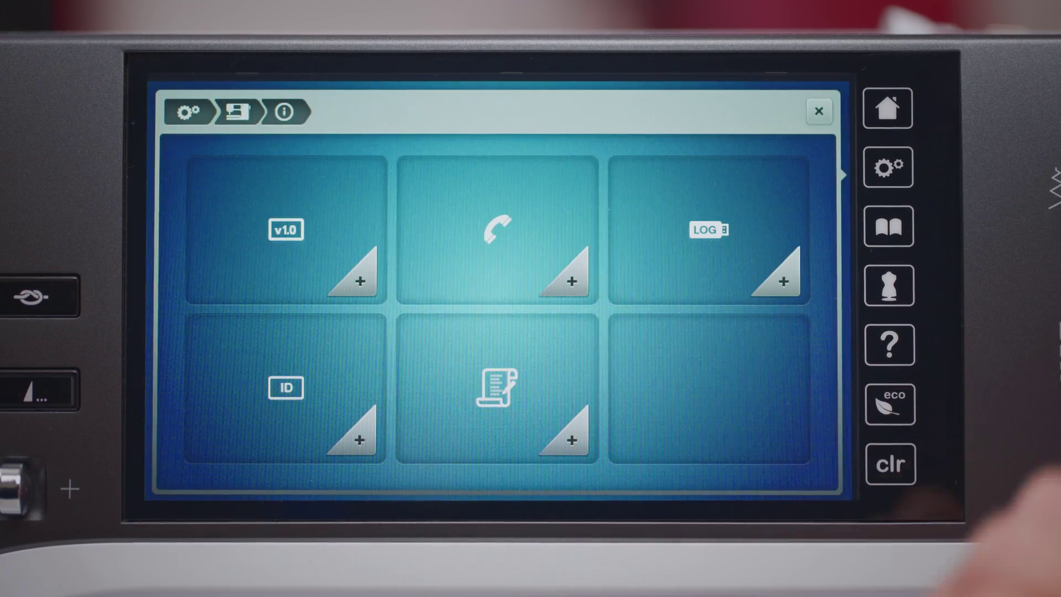
left_click(356, 434)
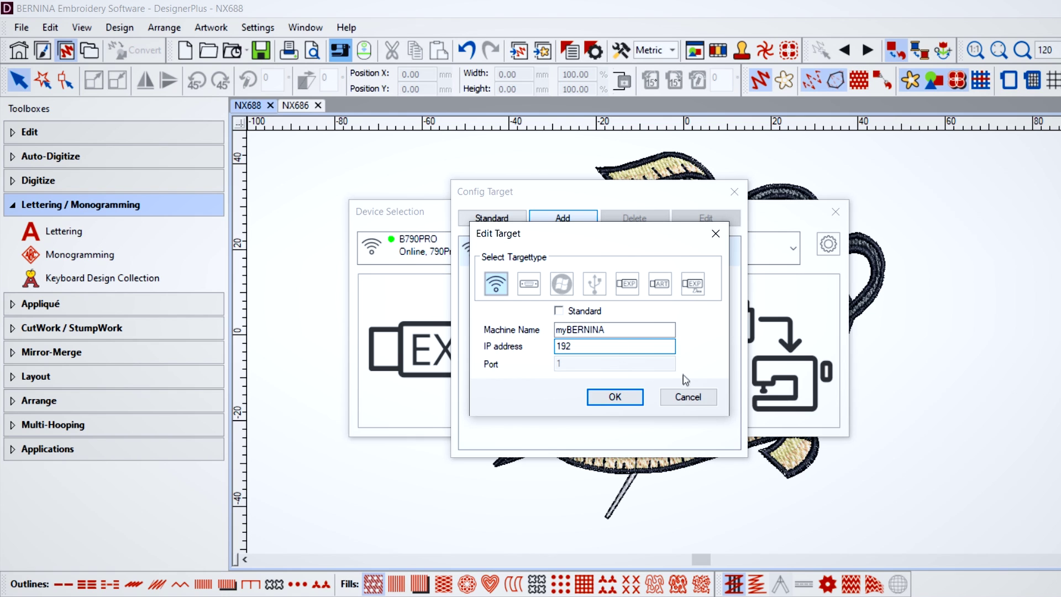
Step: Cancel the new target and close Config Target, keeping B790PRO as the only machine
left_click(692, 398)
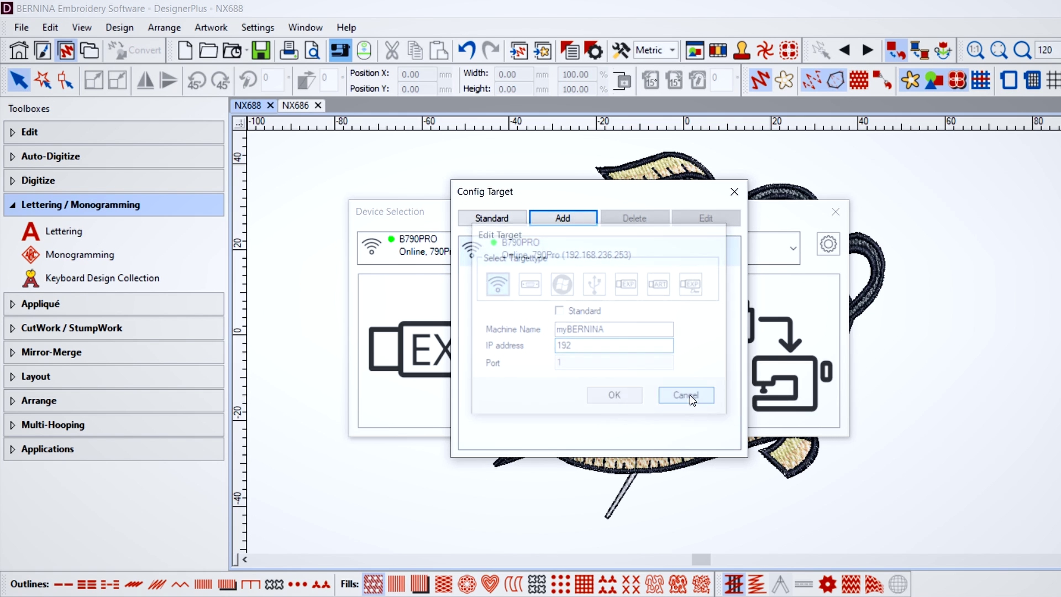
left_click(732, 195)
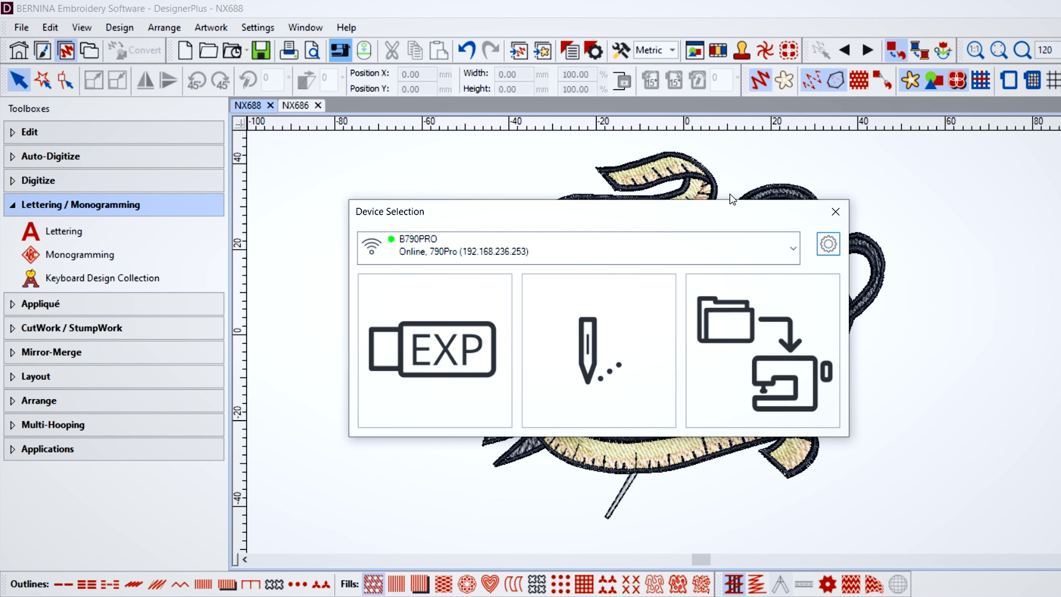
Step: Send the NX688 design to the B790PRO for stitching, then switch to the NX686 tab
left_click(836, 212)
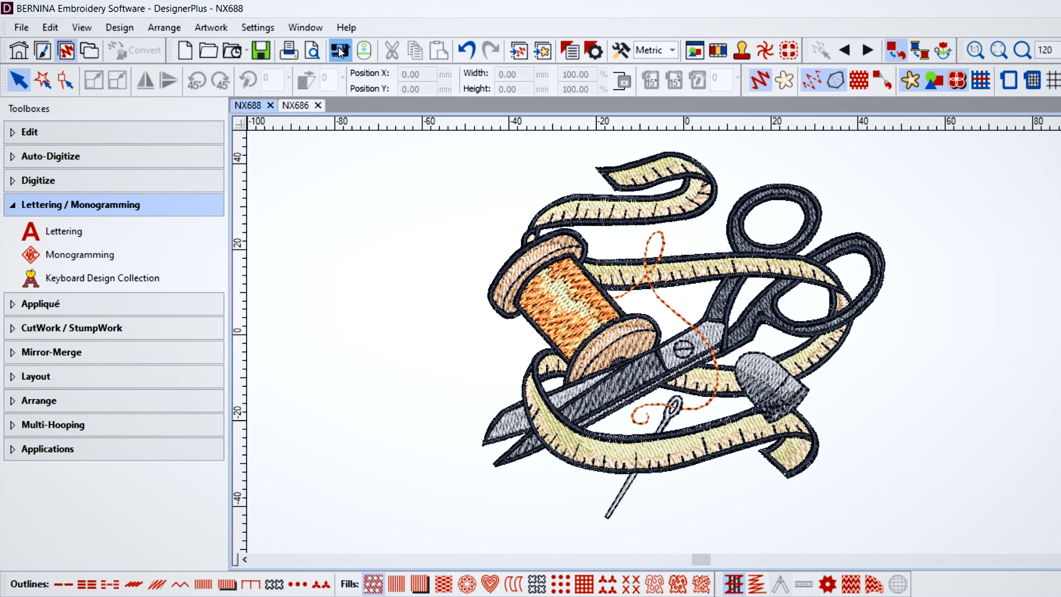
left_click(340, 50)
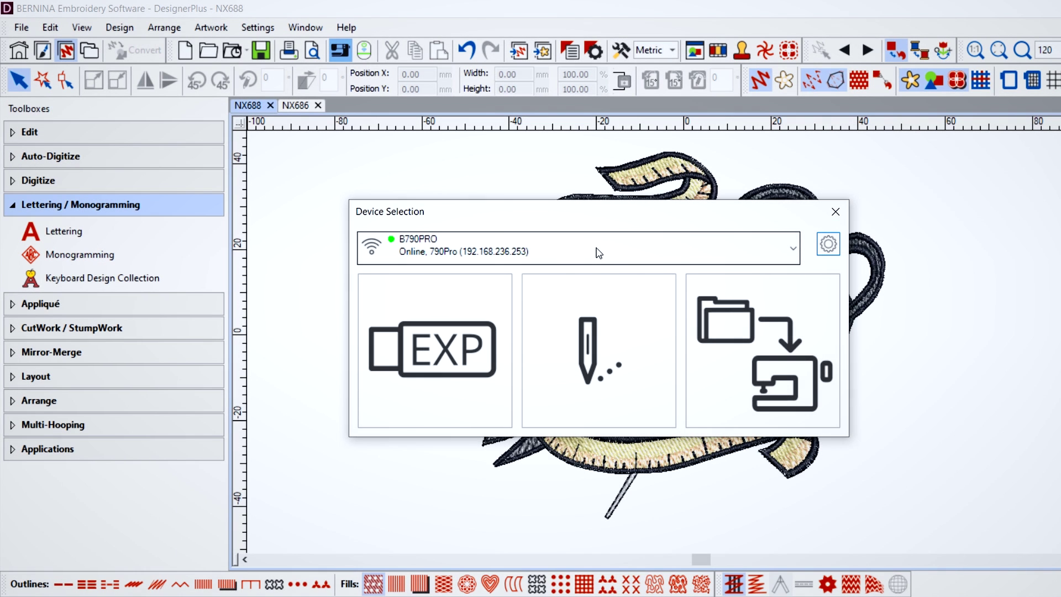
left_click(616, 340)
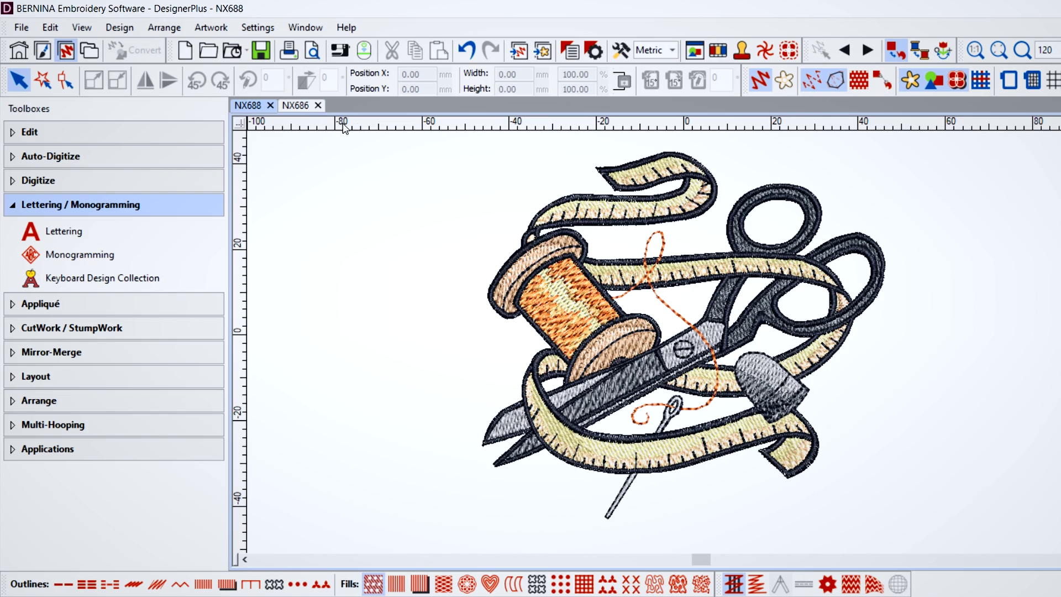
left_click(305, 108)
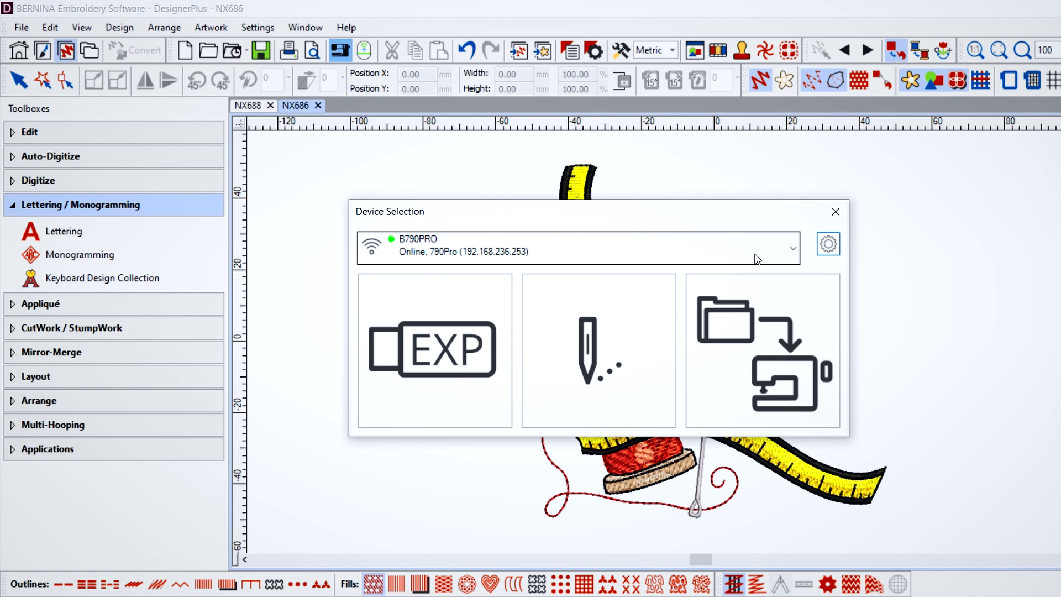
Step: Write NX686 into the machine's My Designs folder and acknowledge the success message
left_click(784, 323)
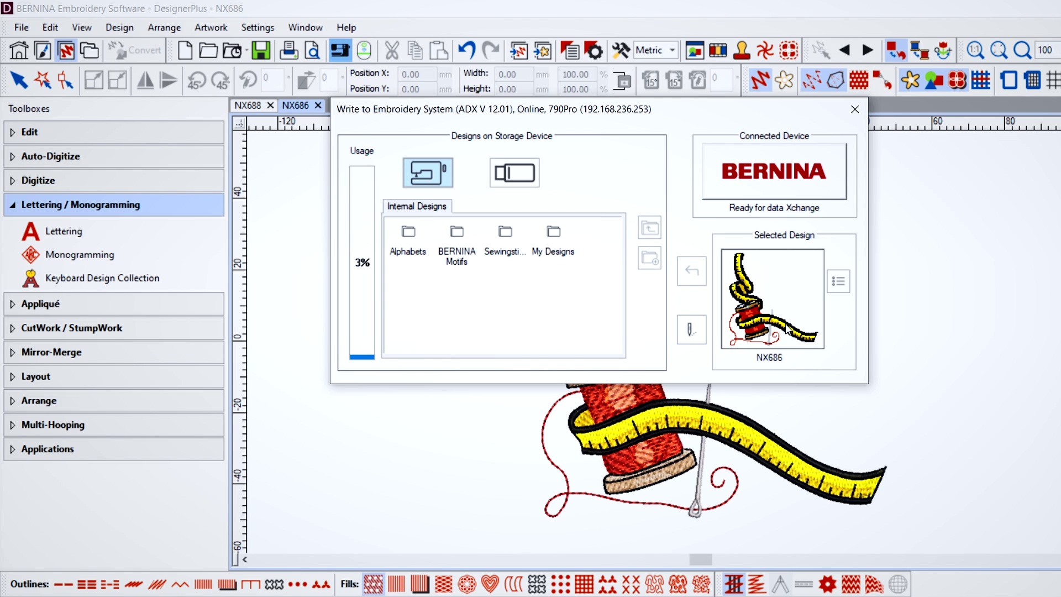
double_click(556, 233)
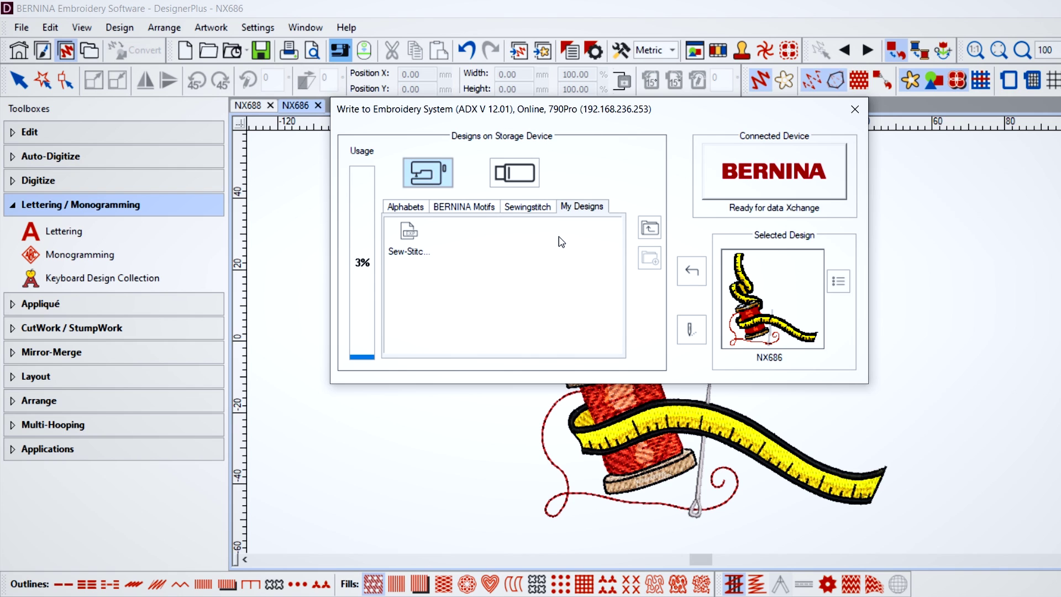
left_click(685, 273)
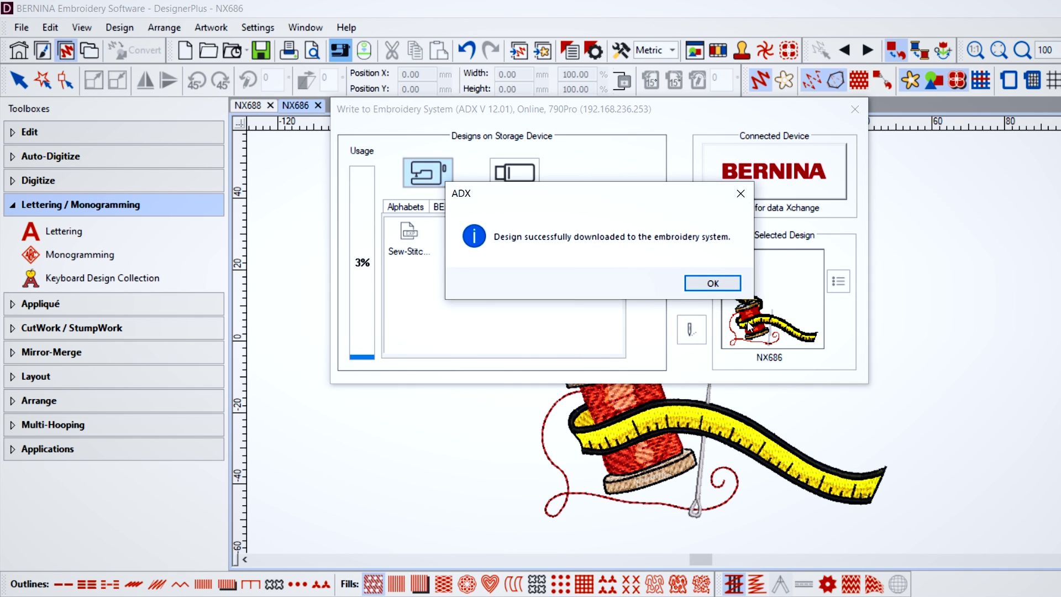
left_click(713, 283)
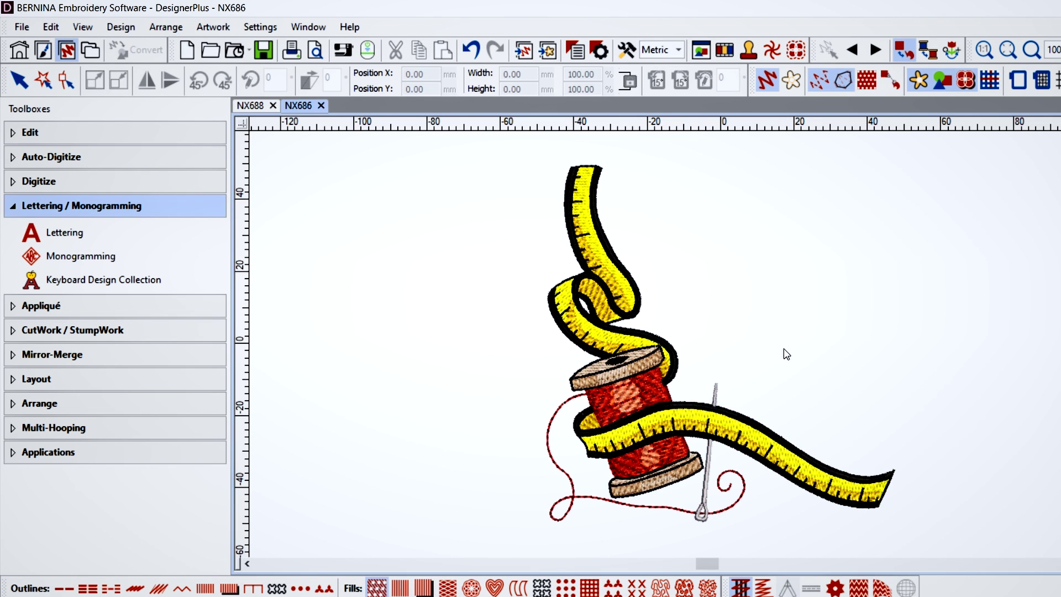
Step: Read design 12910-03 from BERNINA Motifs > 790PRO_Animals on the machine onto the PC
left_click(22, 27)
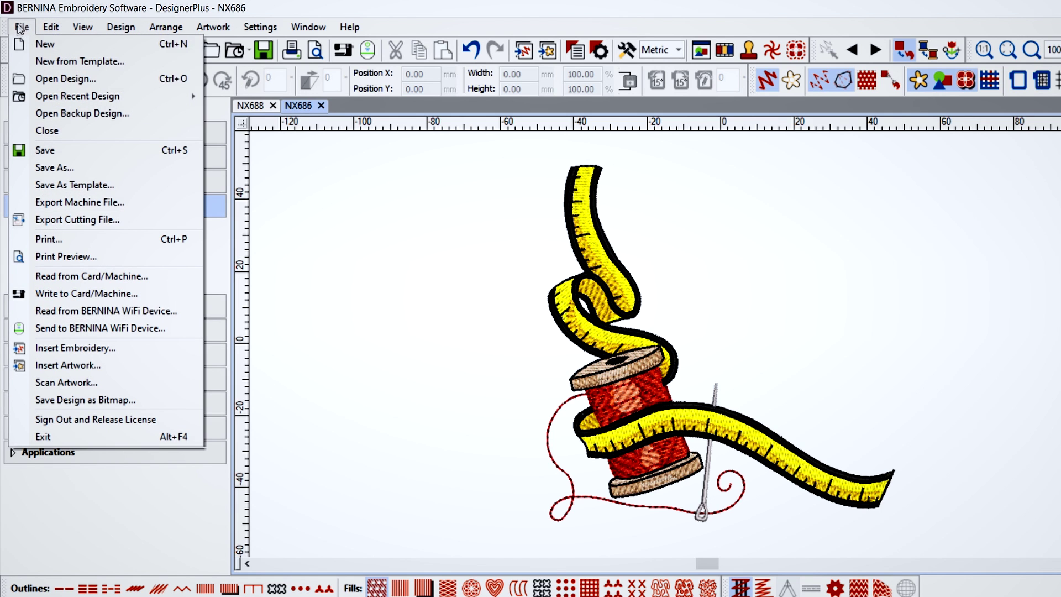
left_click(70, 275)
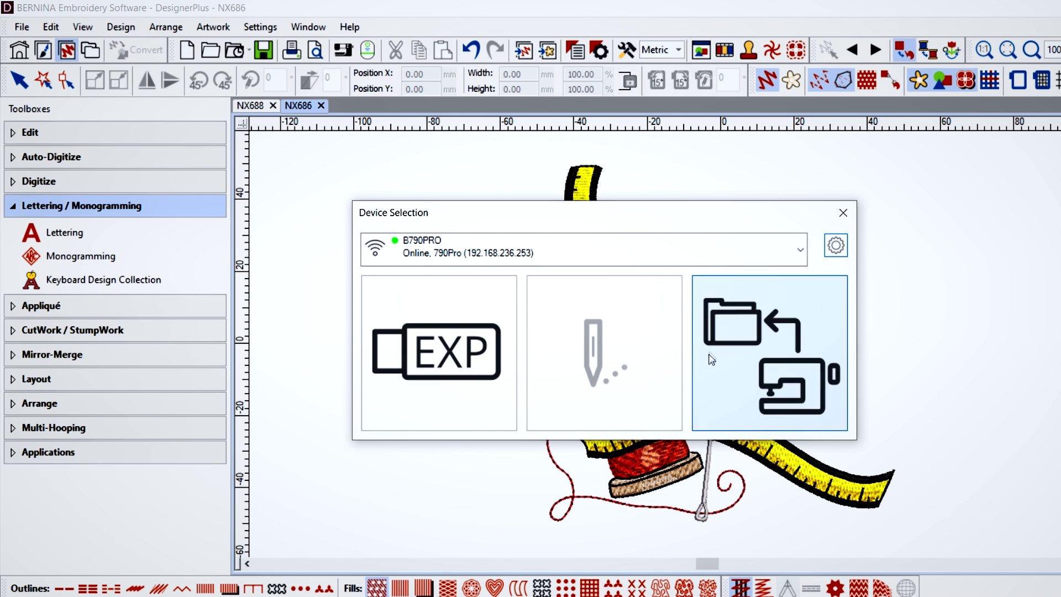
left_click(743, 286)
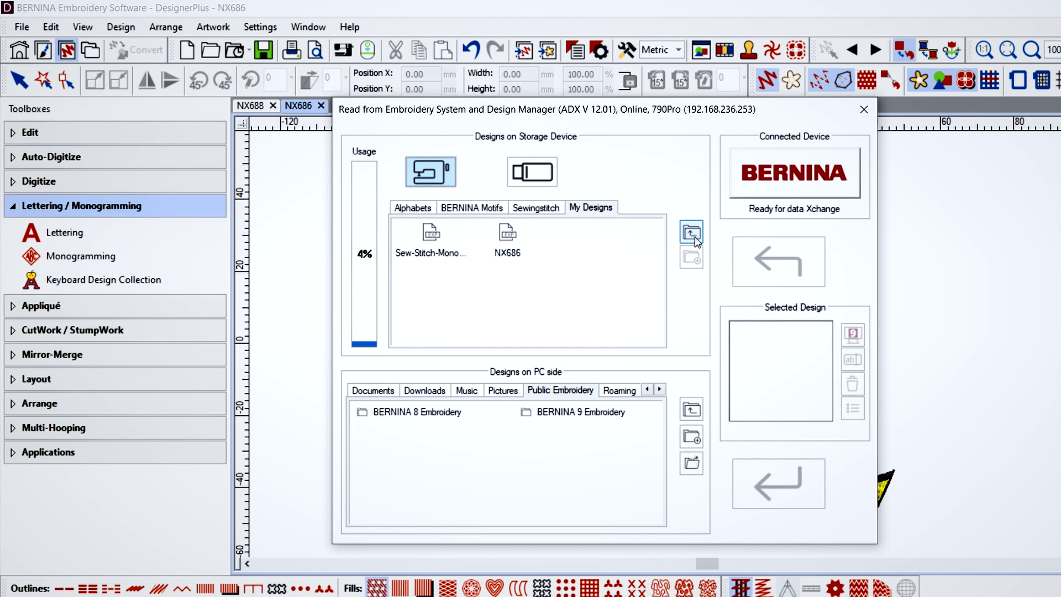
left_click(693, 235)
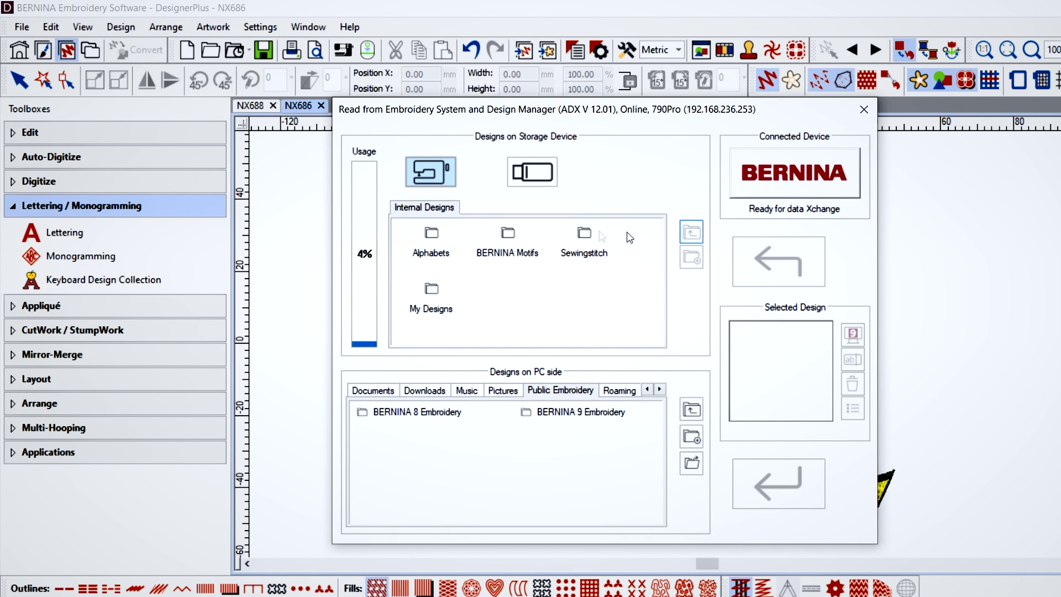
double_click(520, 236)
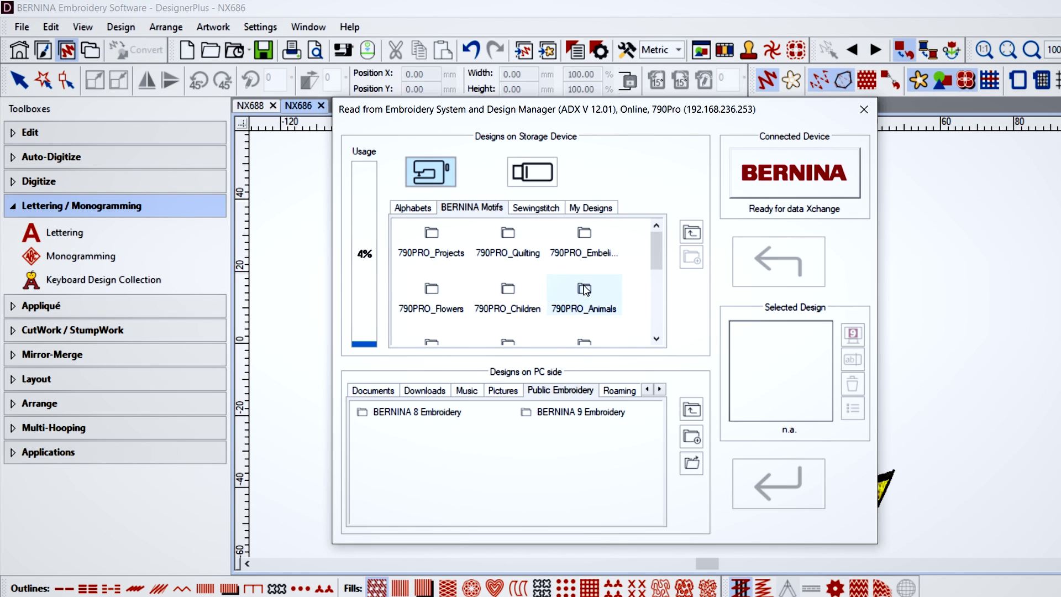
double_click(584, 290)
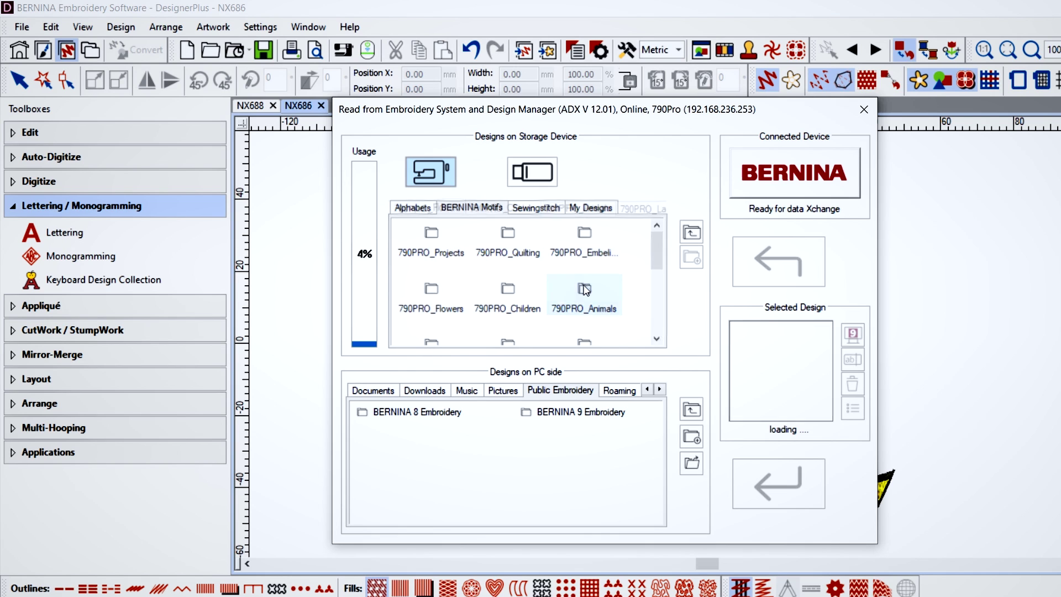
left_click(656, 338)
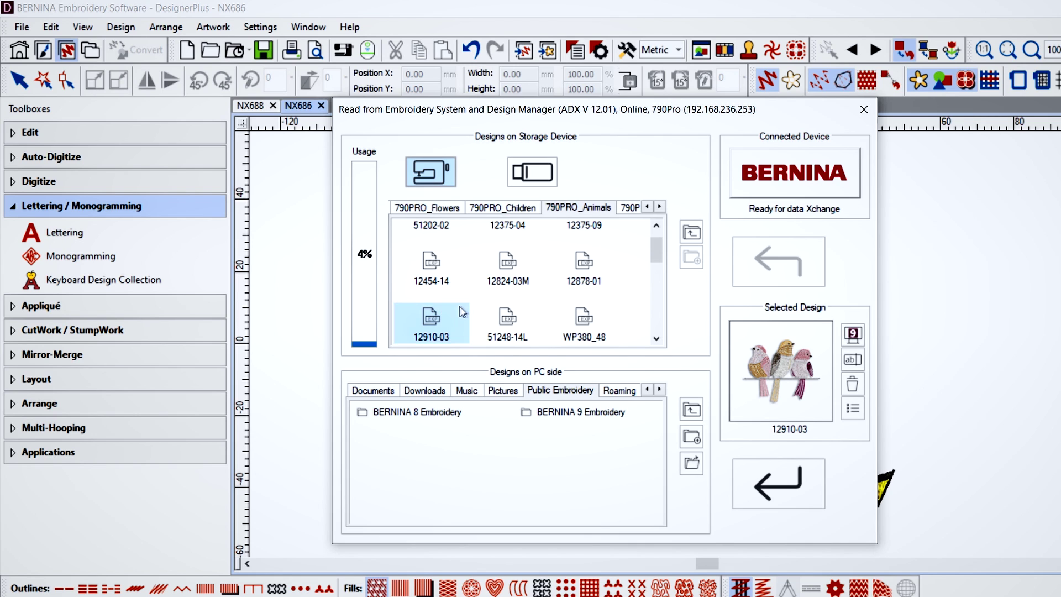
left_click(852, 334)
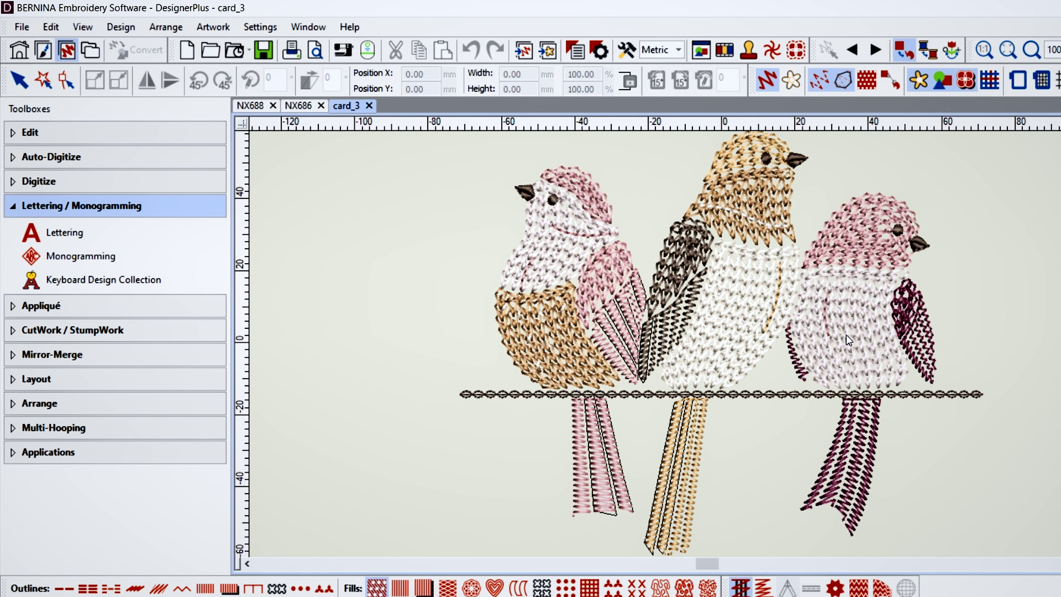
scroll(711, 350, "down", 2)
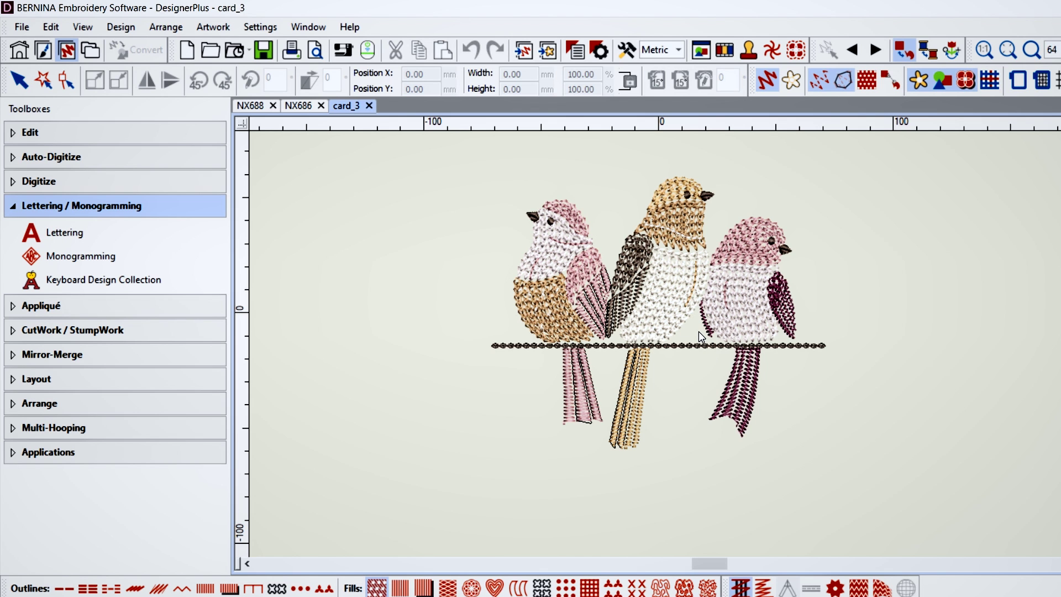
Step: Start new lettering reading 'Sing Your Song' and choose the Empress font
left_click(81, 230)
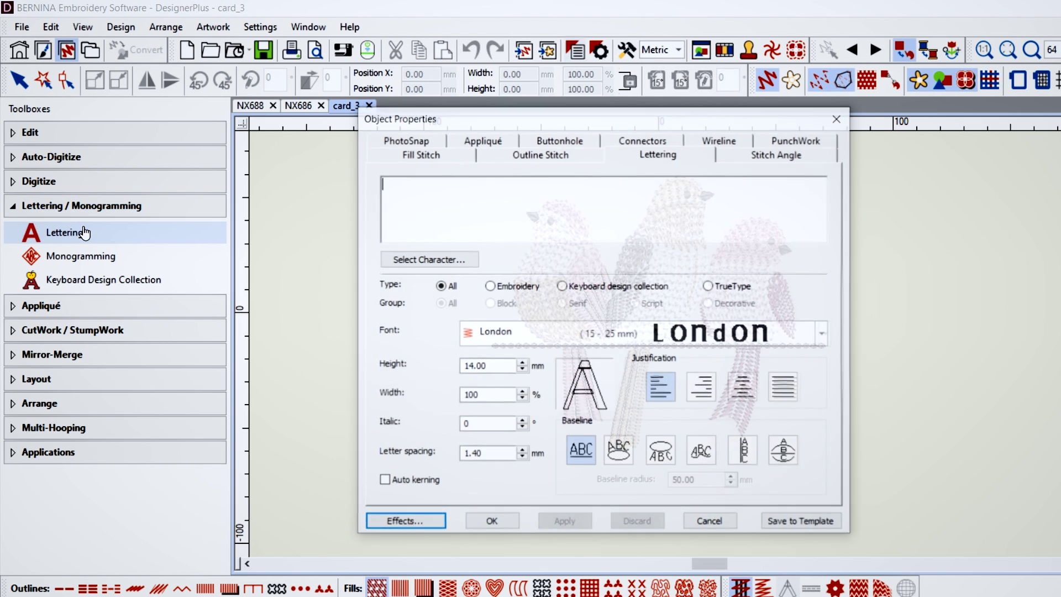
type("Sing Your Song")
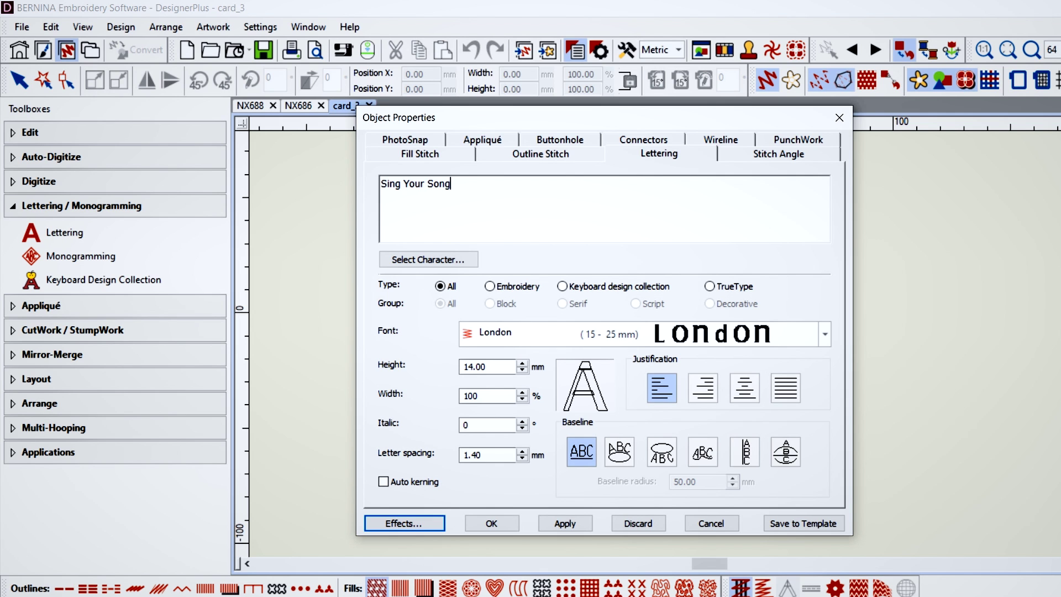
left_click(821, 335)
scroll(732, 222, "up", 1)
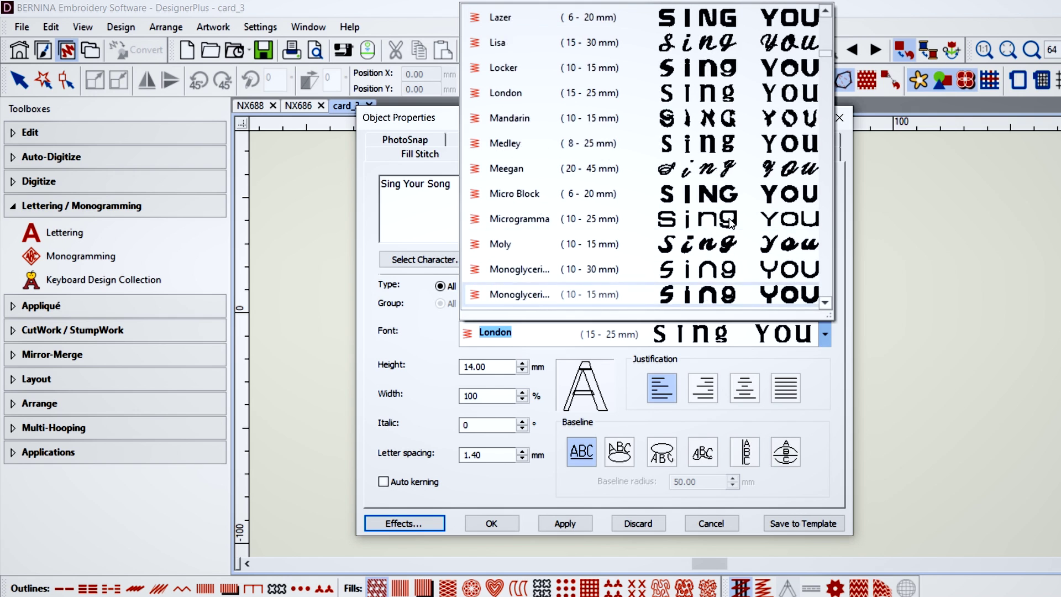
scroll(732, 222, "up", 2)
scroll(732, 222, "up", 2)
scroll(732, 222, "up", 2)
scroll(732, 222, "up", 2)
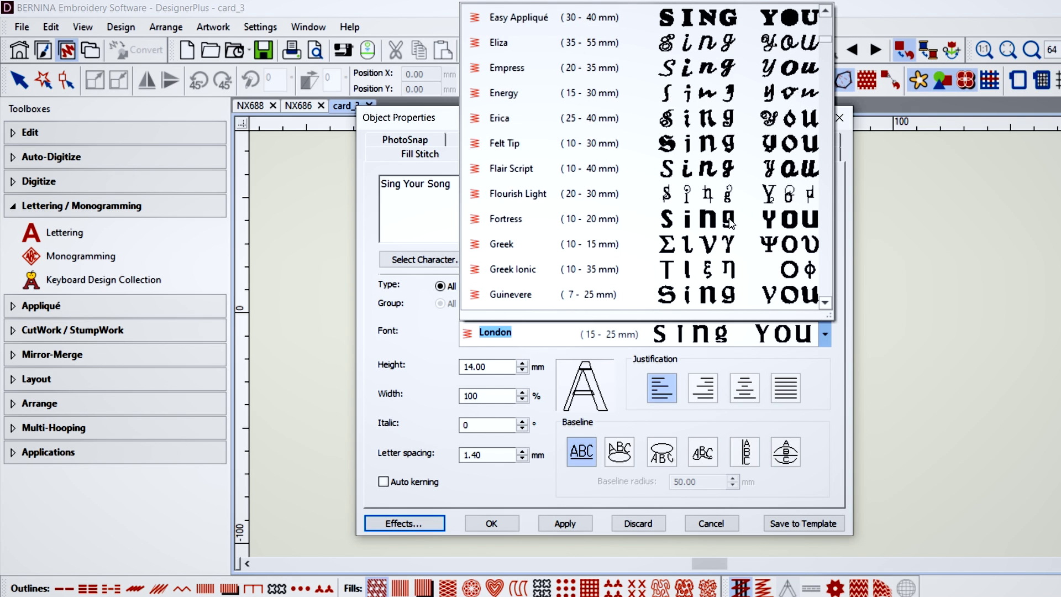
scroll(729, 222, "up", 1)
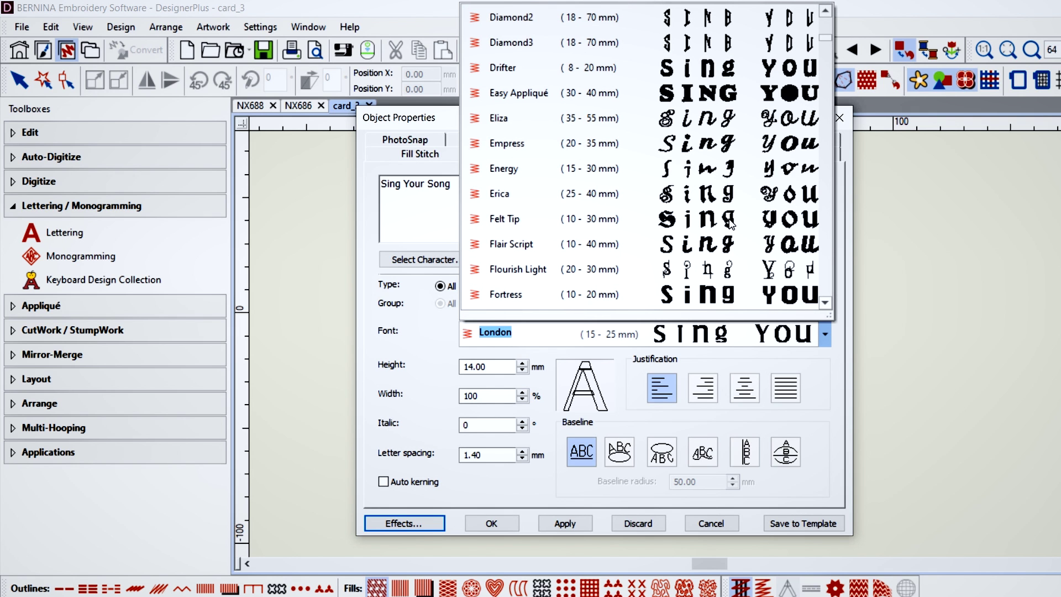
left_click(658, 152)
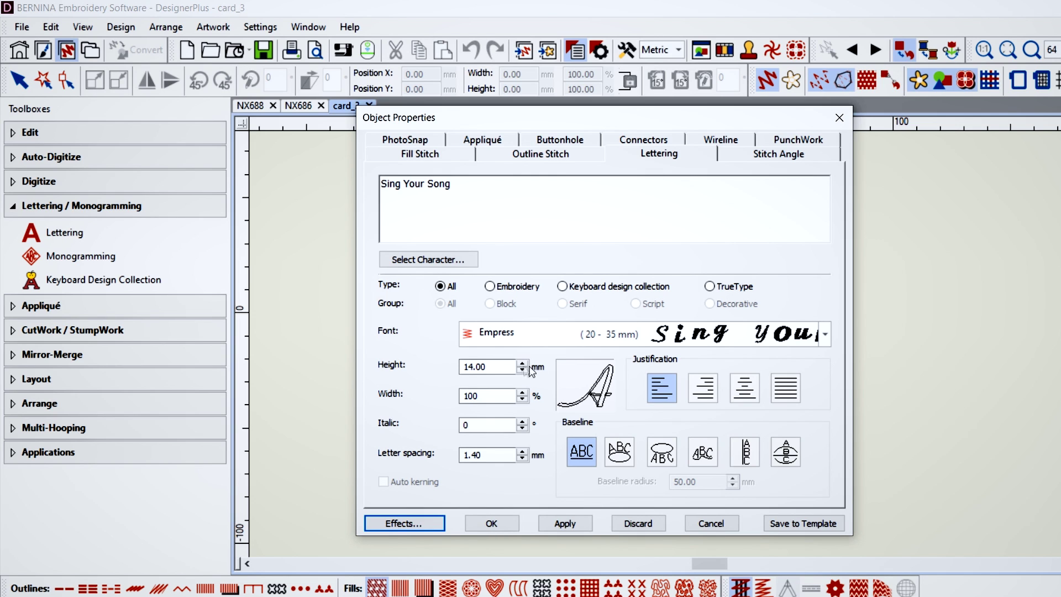
Step: Set letter height to 18 mm with a counter-clockwise circle baseline and confirm
double_click(465, 366)
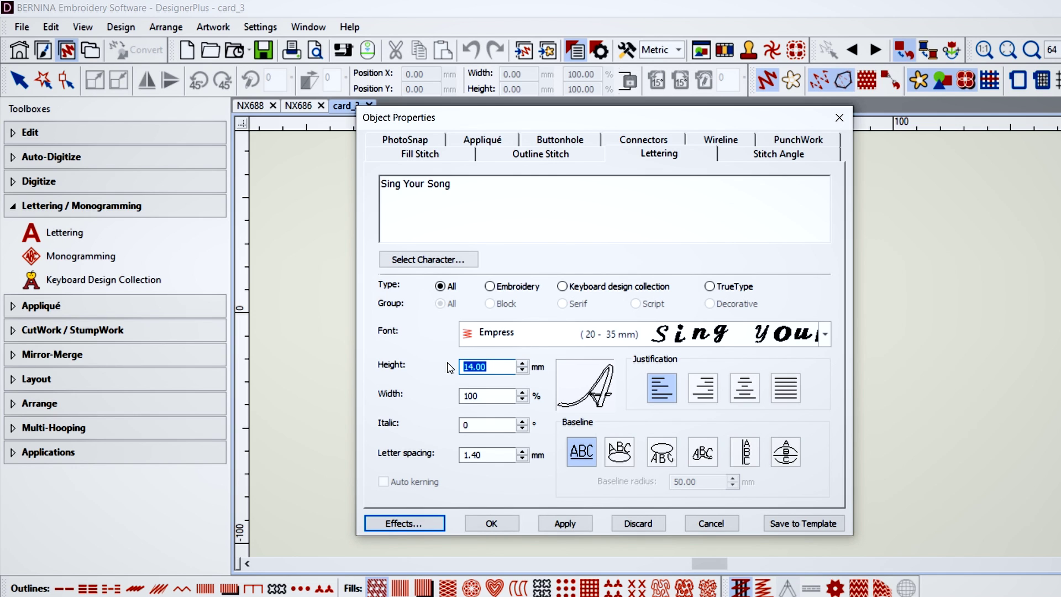
type("18")
left_click(660, 453)
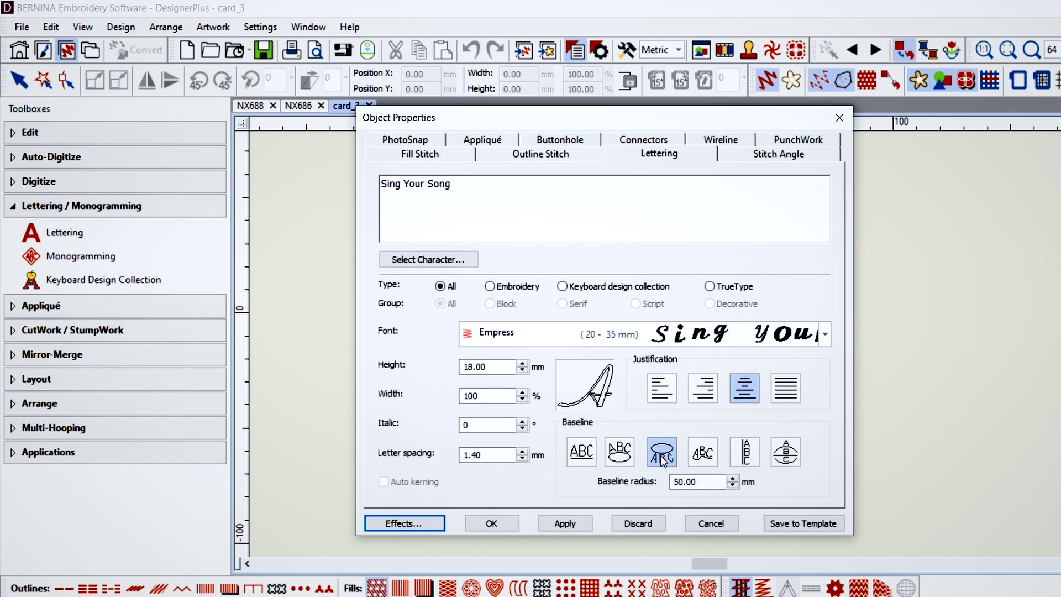
left_click(512, 525)
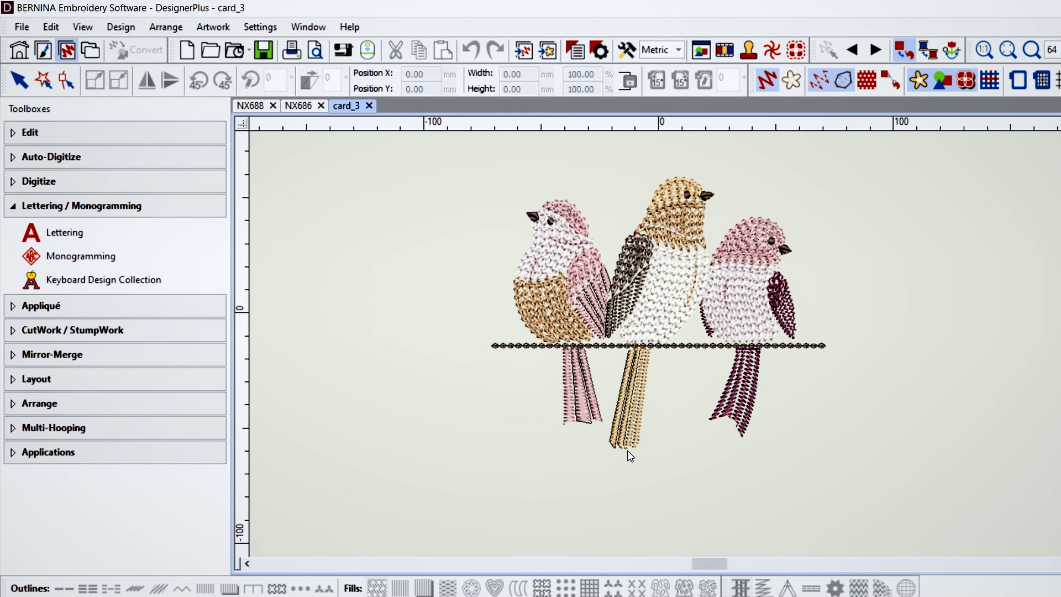
Step: Draw the circle baseline and drag the 'Sing Your Song' arc just beneath the birds
left_click(626, 469)
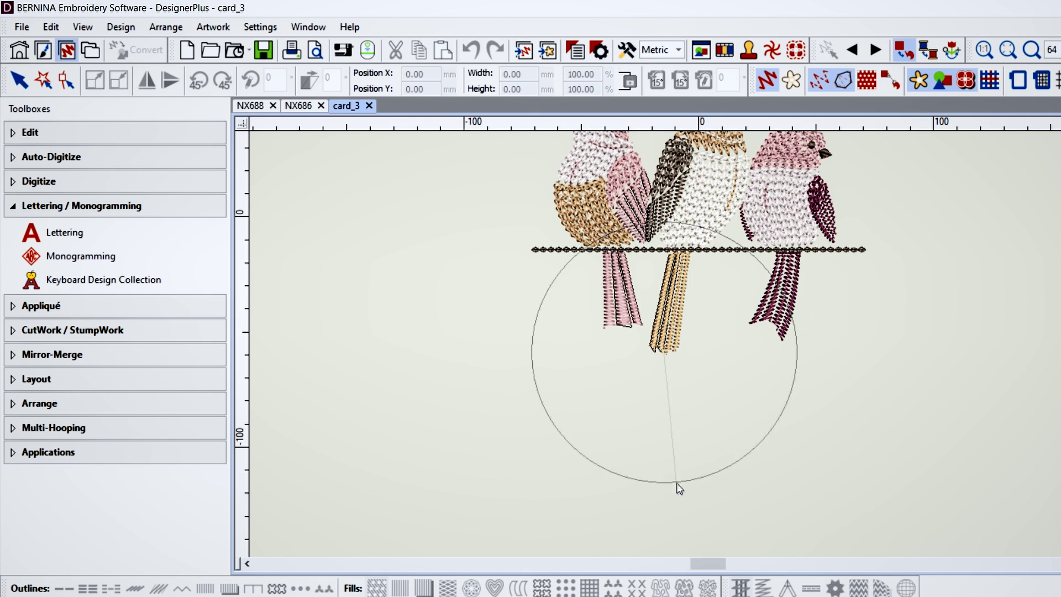
left_click(726, 526)
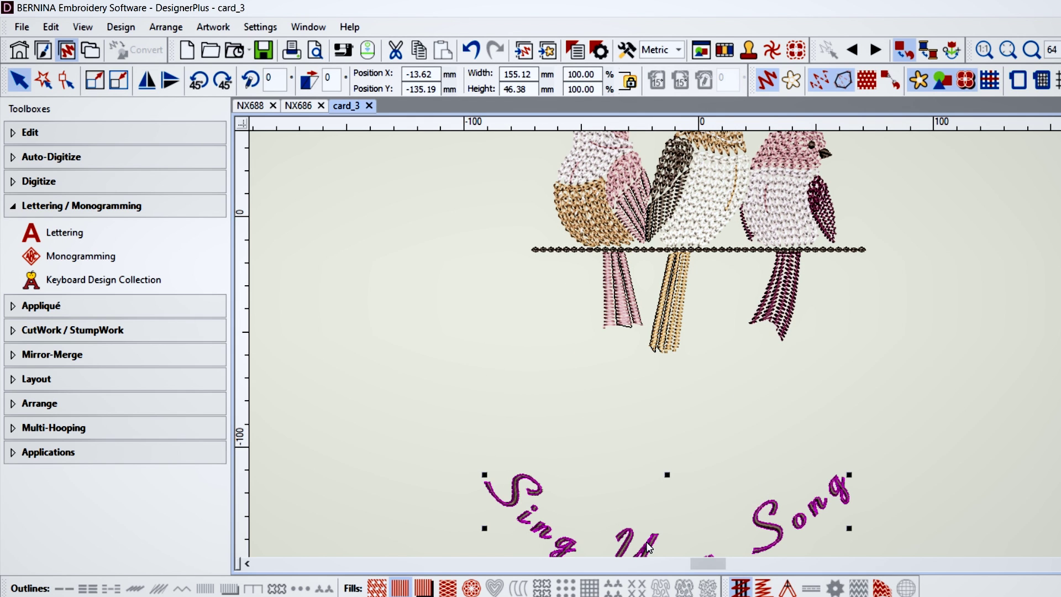
left_click_drag(649, 547, 684, 383)
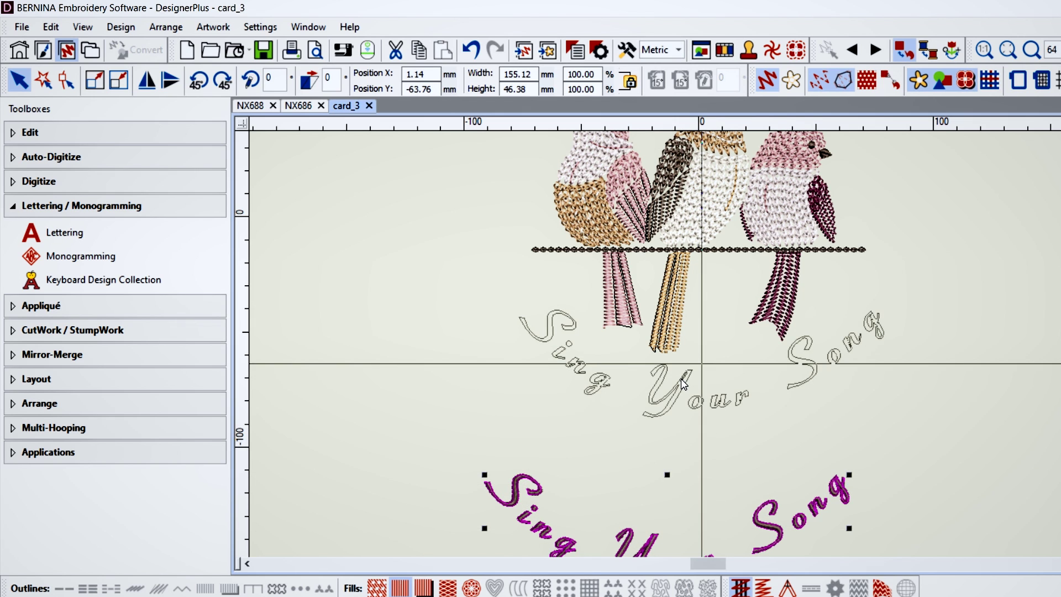
left_click_drag(684, 382, 684, 388)
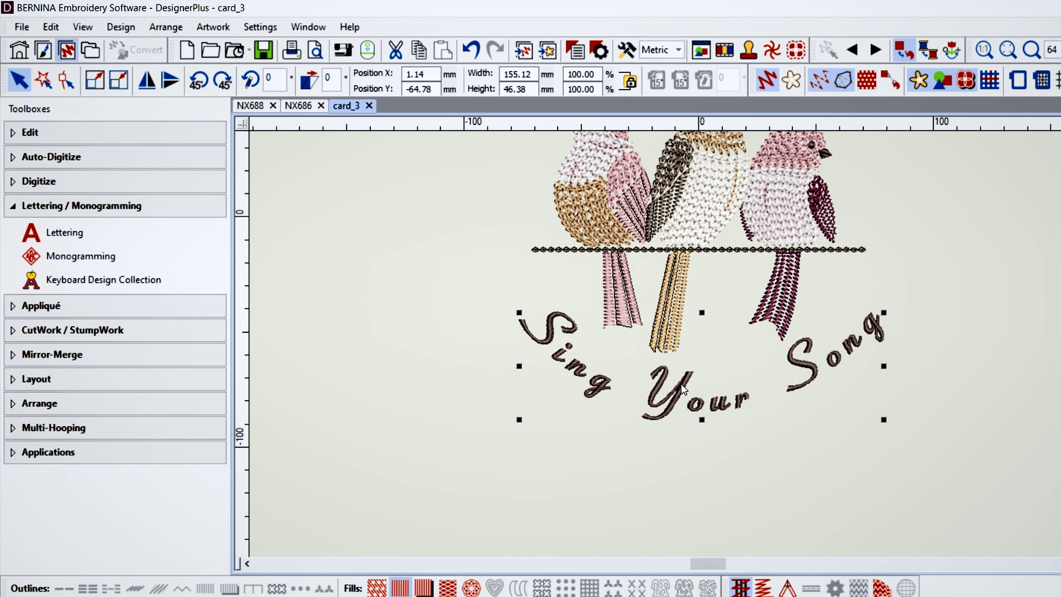
left_click(1008, 53)
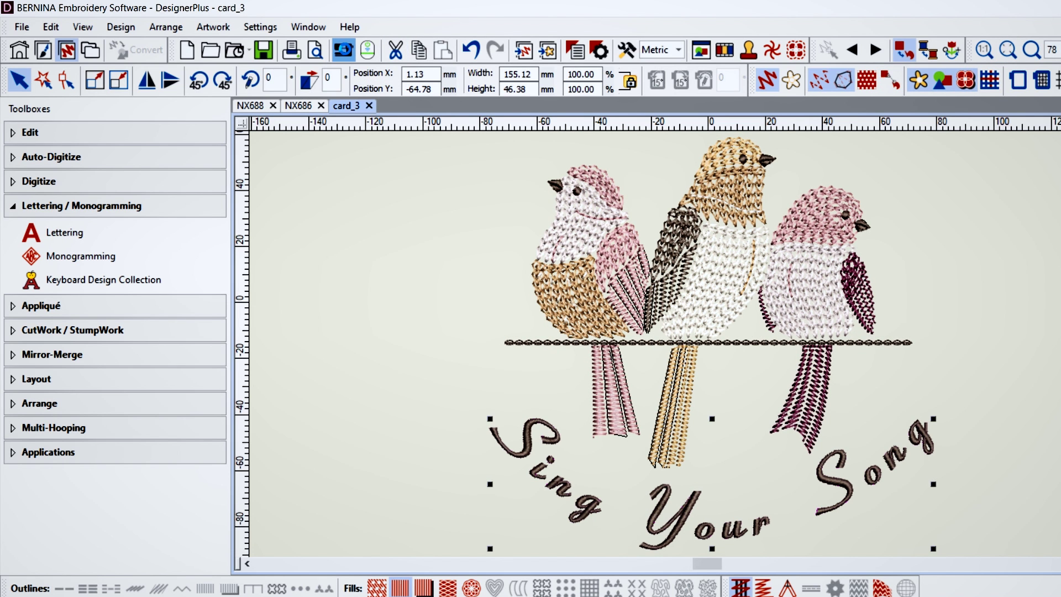
Step: Send the card_3 birds design with its 'Sing Your Song' arc to the B790PRO for stitch-out
left_click(343, 50)
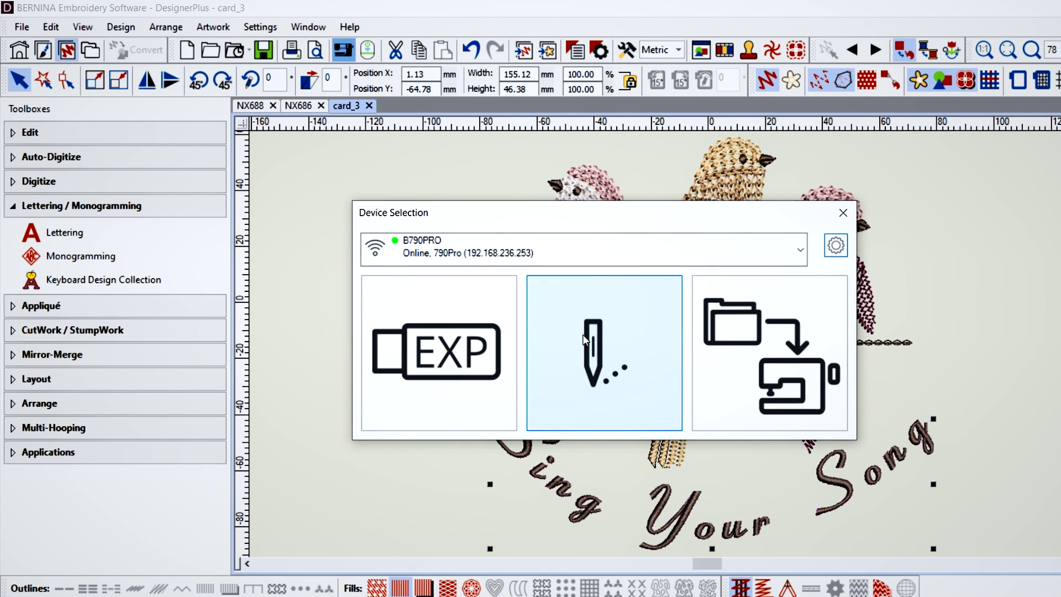
left_click(585, 337)
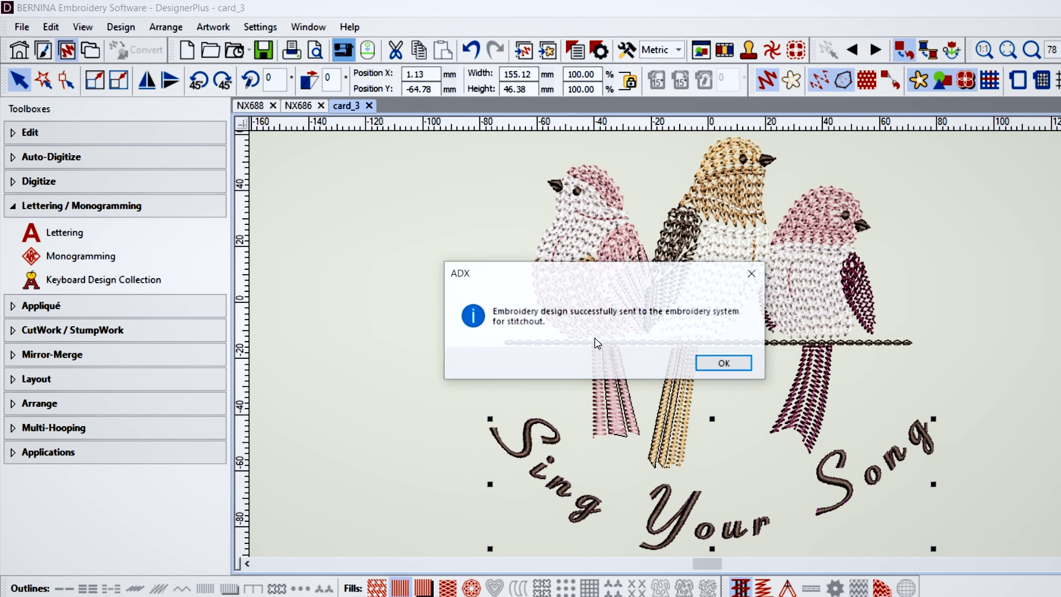
left_click(725, 363)
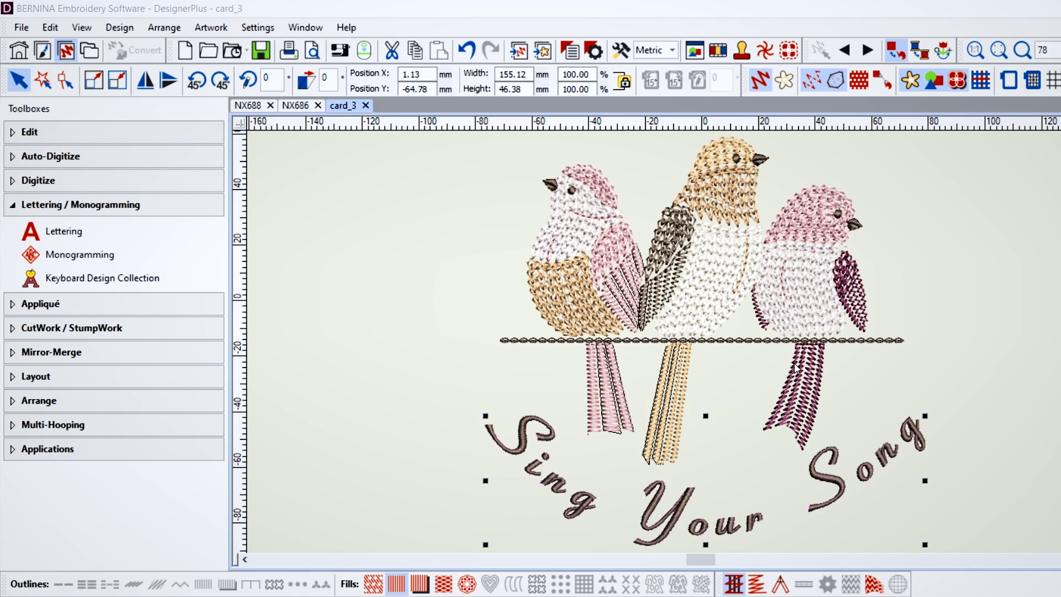
Step: Start a Read from Card/Machine design exchange with the connected B790PRO
left_click(22, 27)
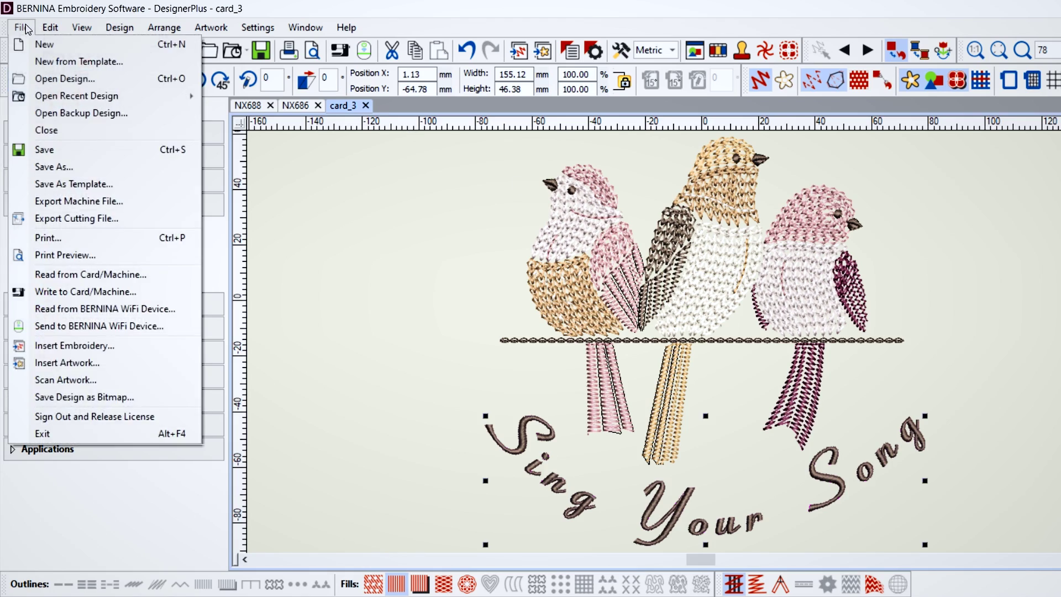
left_click(88, 273)
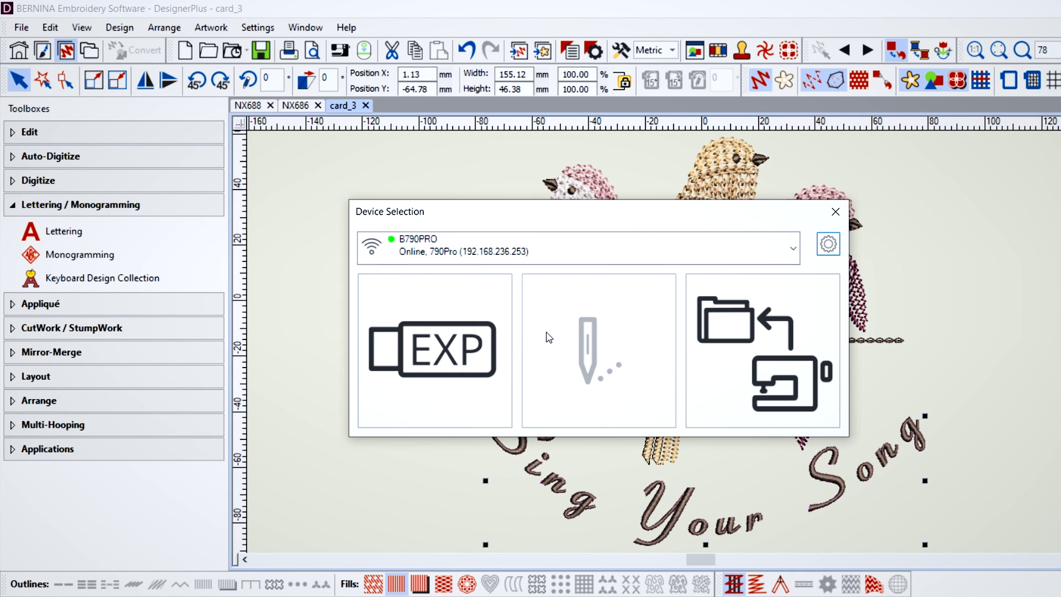
left_click(731, 360)
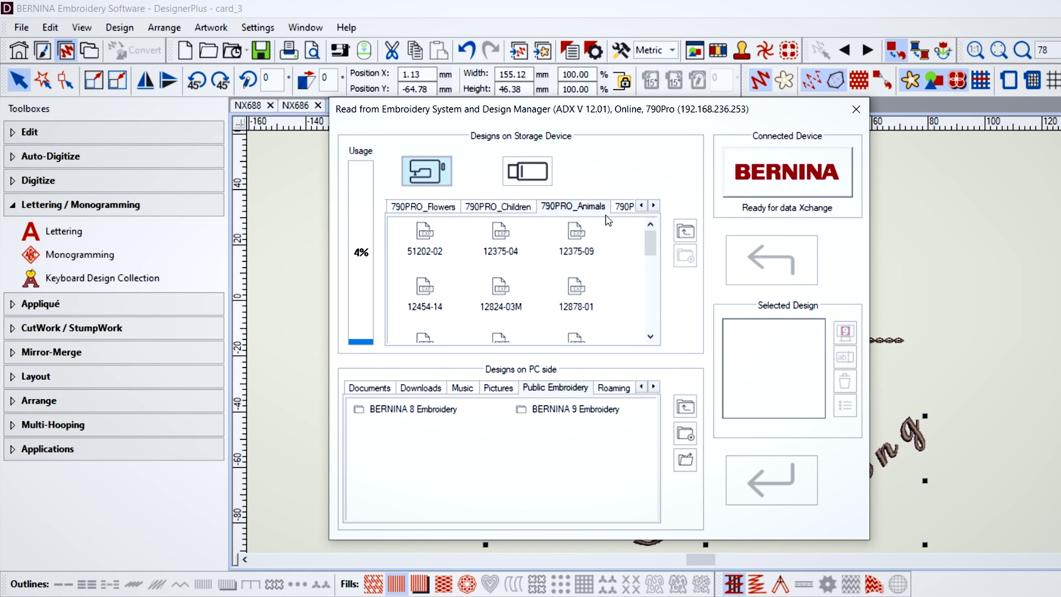
Step: Show the machine's 790PRO_Embellishments with 12804-04 selected beside the PC's rossi bag folder
left_click(641, 206)
left_click(456, 206)
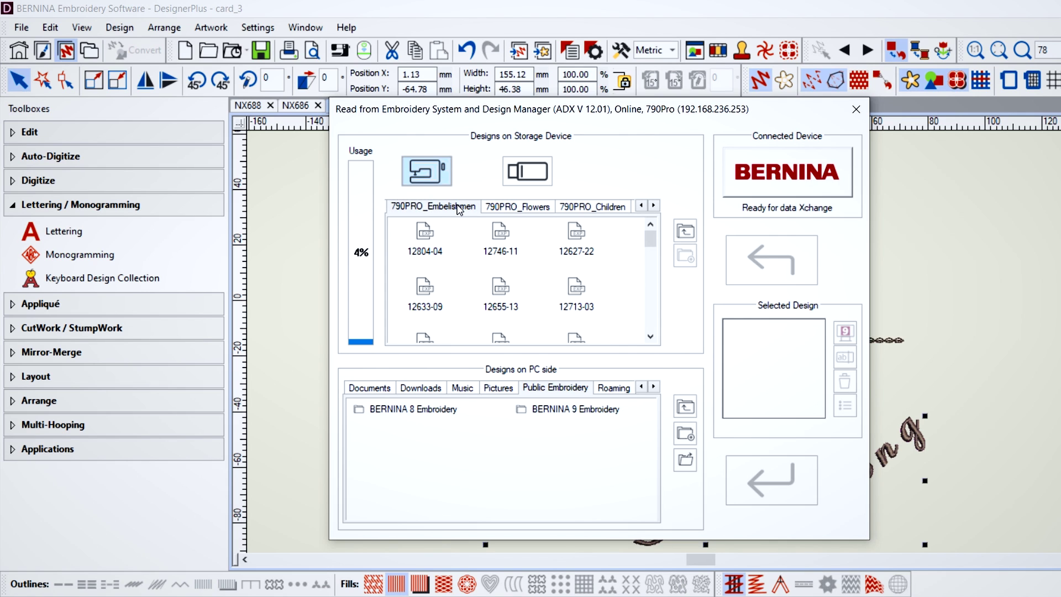
left_click(426, 231)
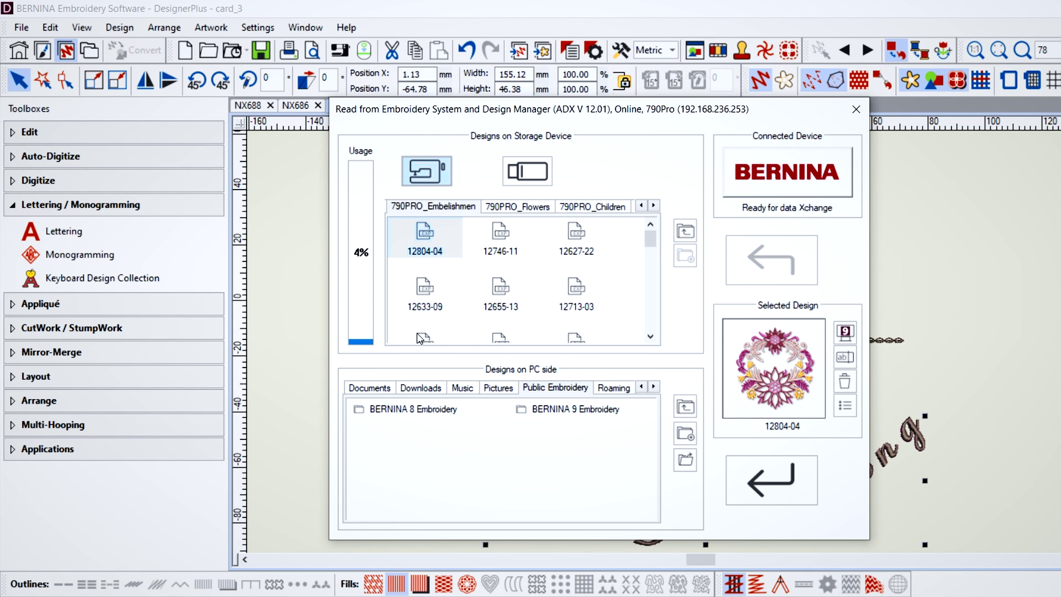
left_click(377, 389)
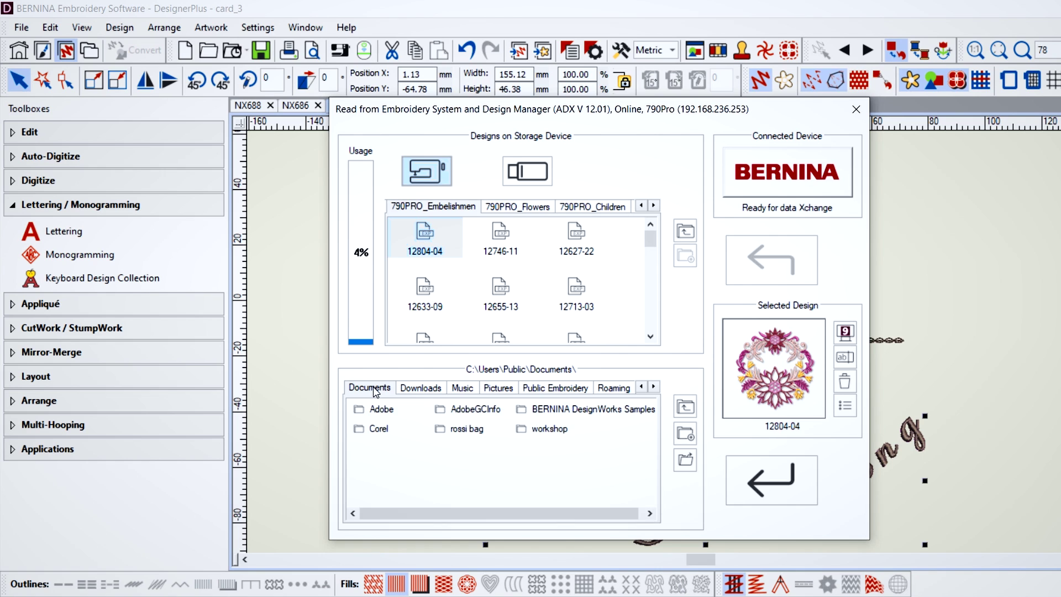
double_click(466, 434)
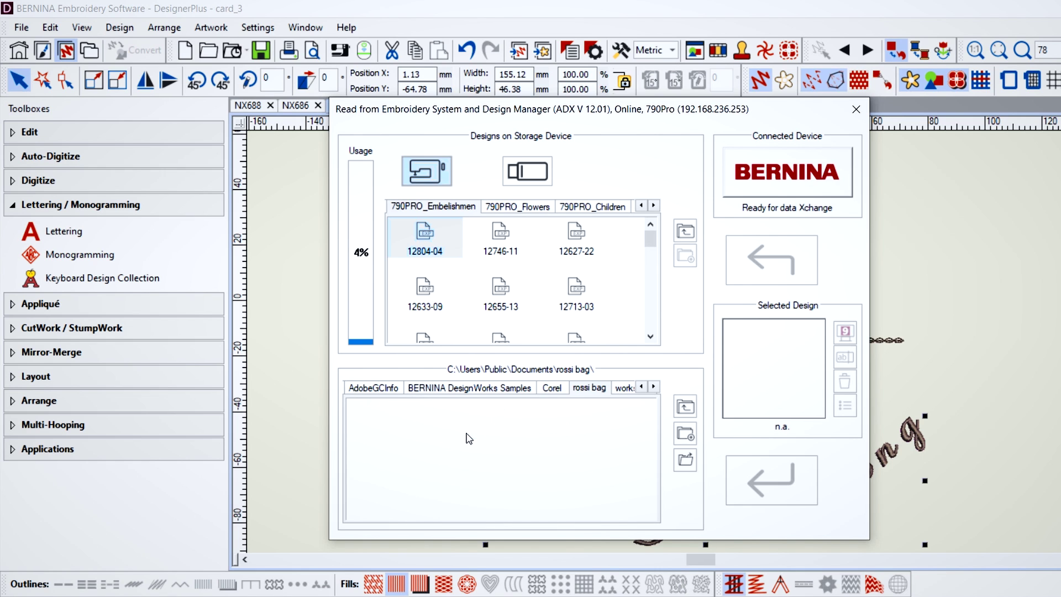
Step: Download 12804-04 from the B790PRO into rossi bag, then close the ADX exchange dialog
left_click(409, 242)
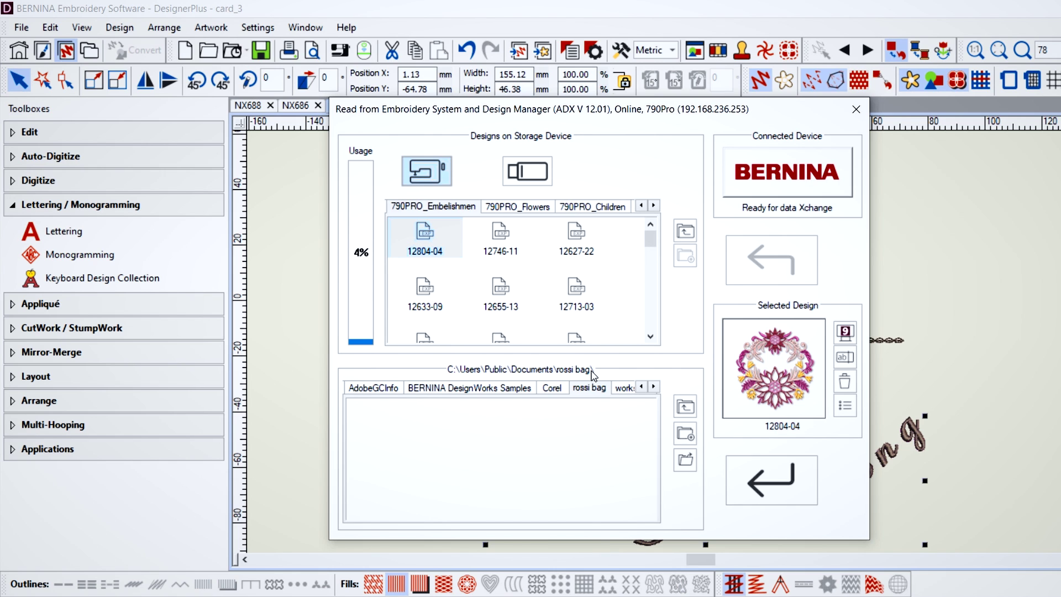
left_click(743, 480)
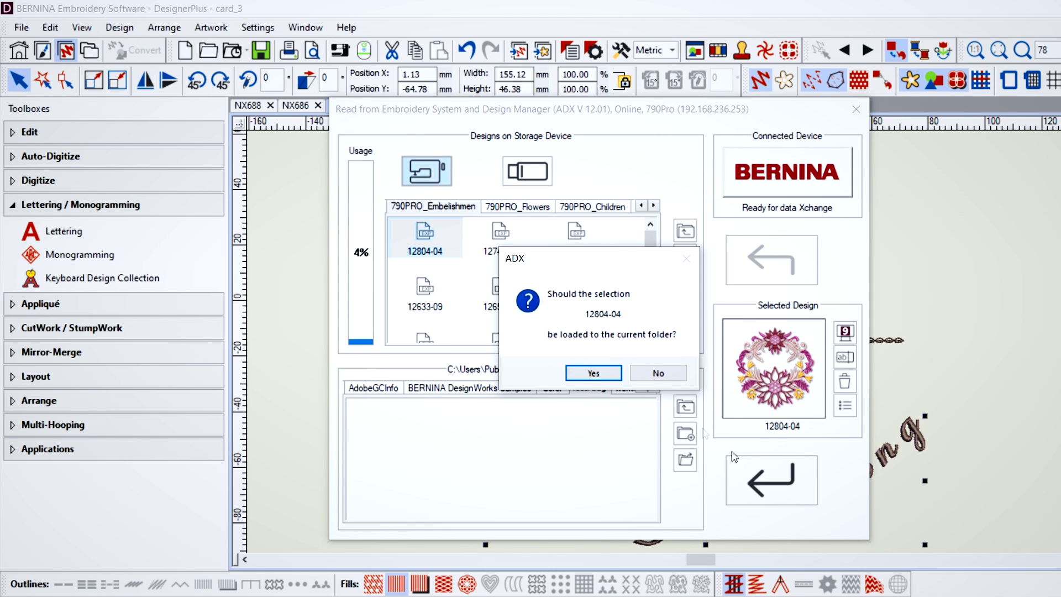
left_click(594, 372)
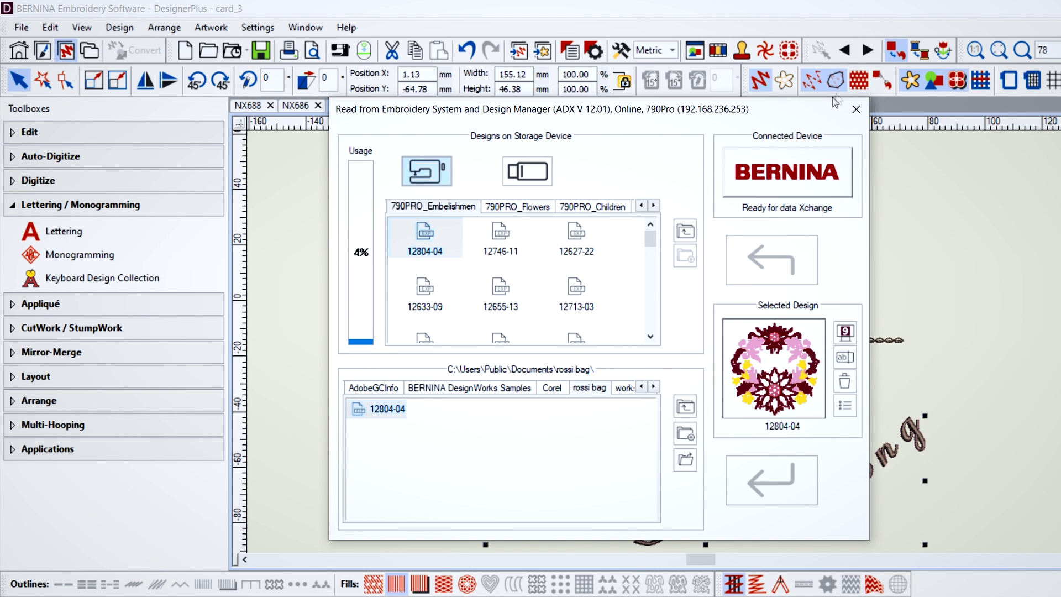
left_click(854, 109)
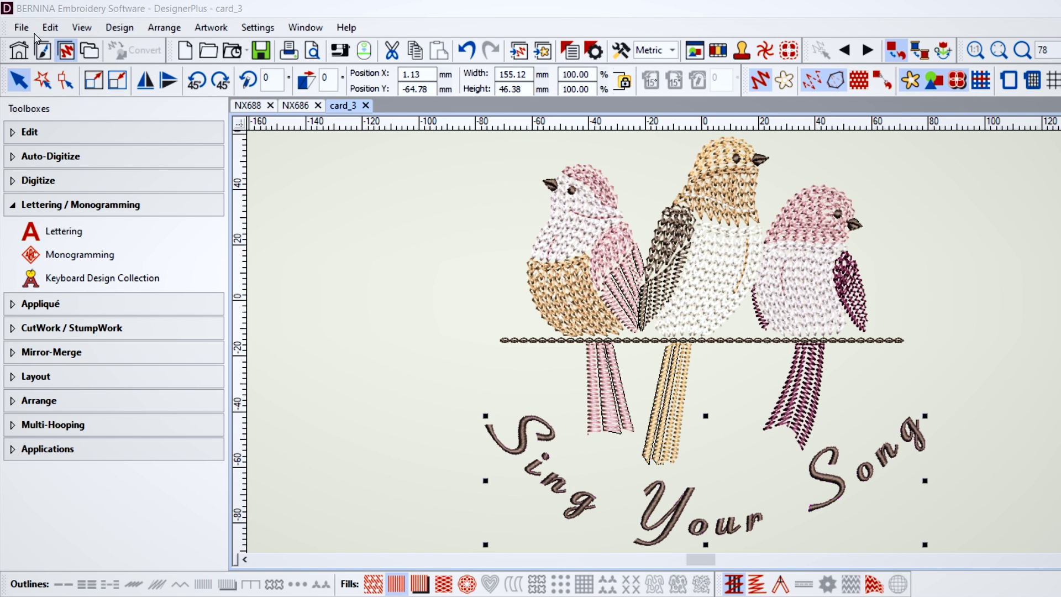
Step: Reopen the Read from Card/Machine exchange with the B790PRO
left_click(22, 28)
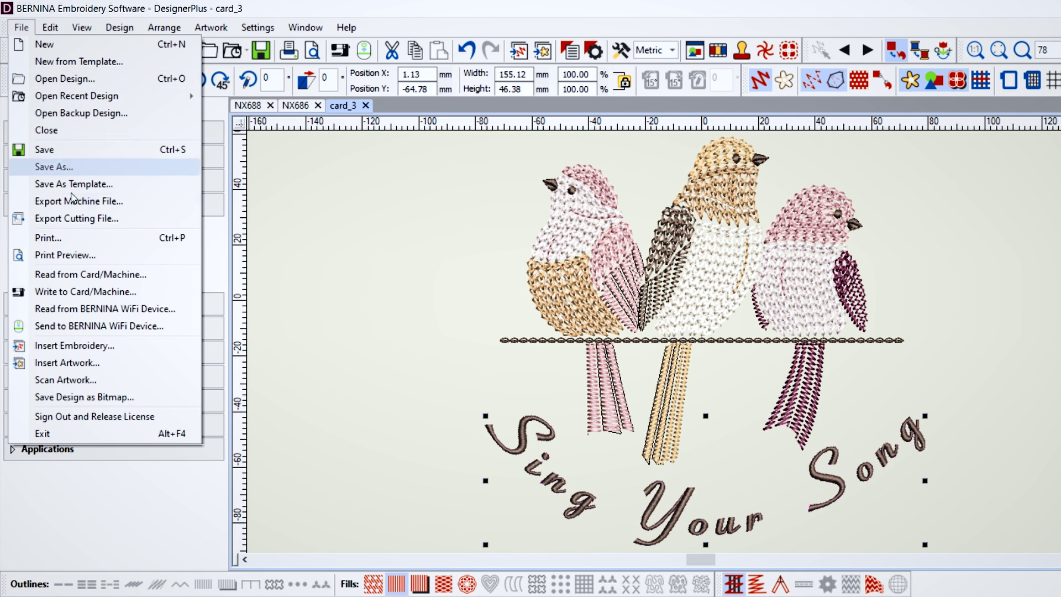
left_click(104, 274)
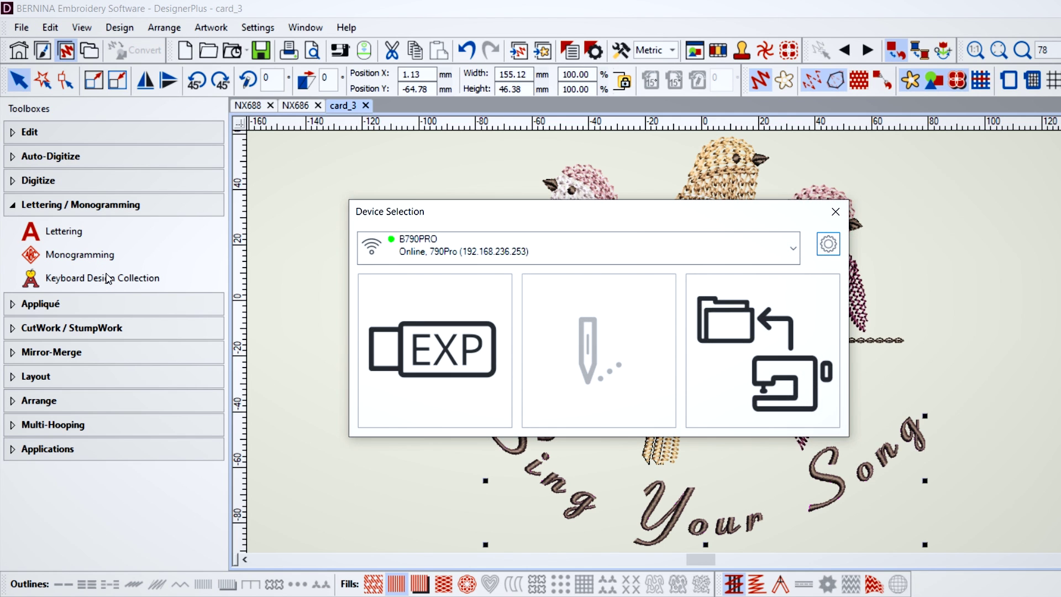
left_click(737, 365)
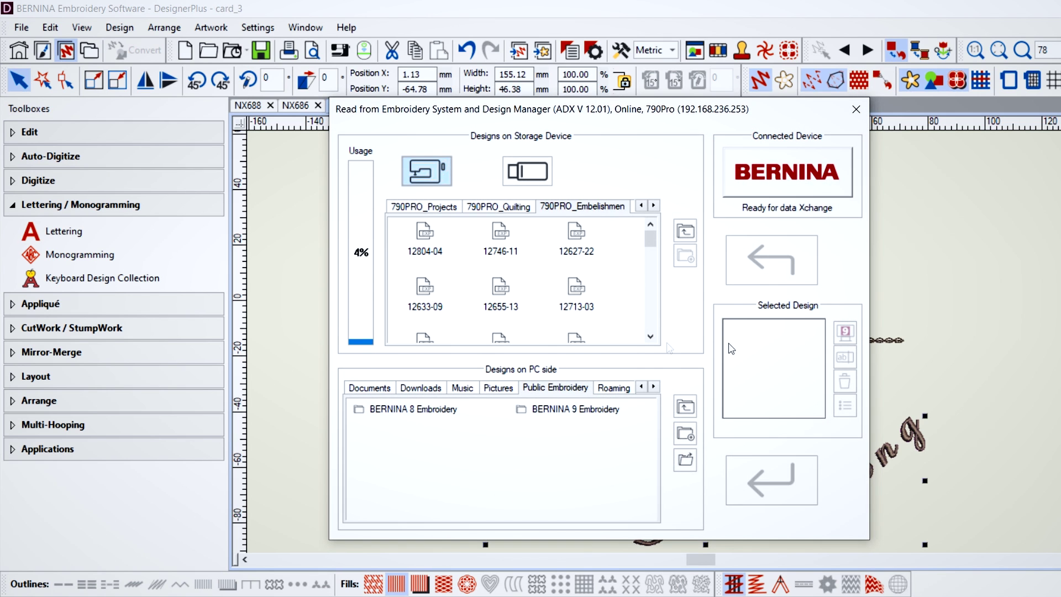
Step: Select 12713-03, FB067 and FM478 in the PC's workshop folder and show the machine's top-level folders
left_click(381, 389)
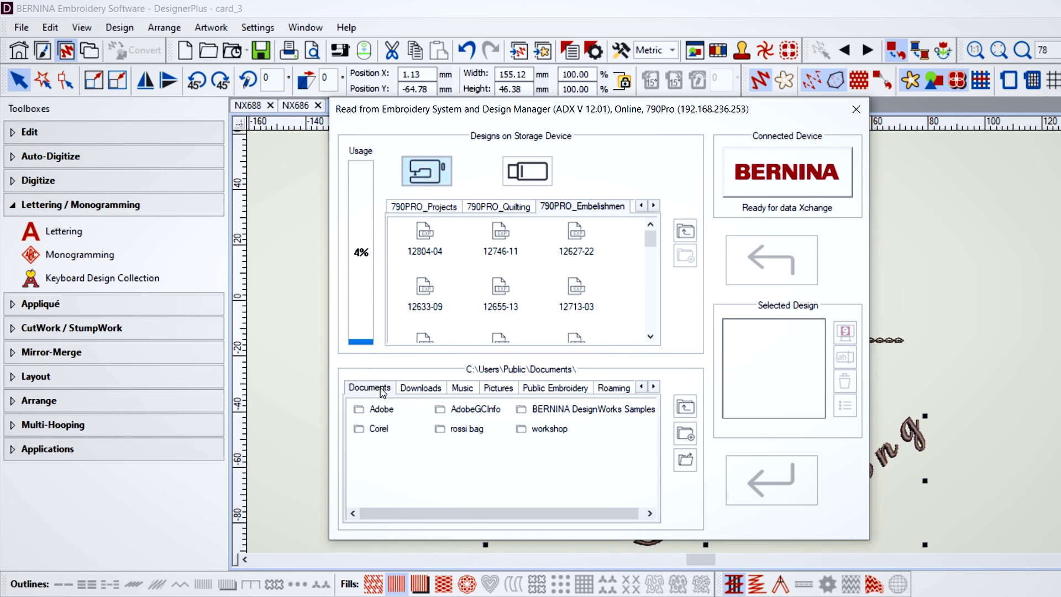
left_click(538, 430)
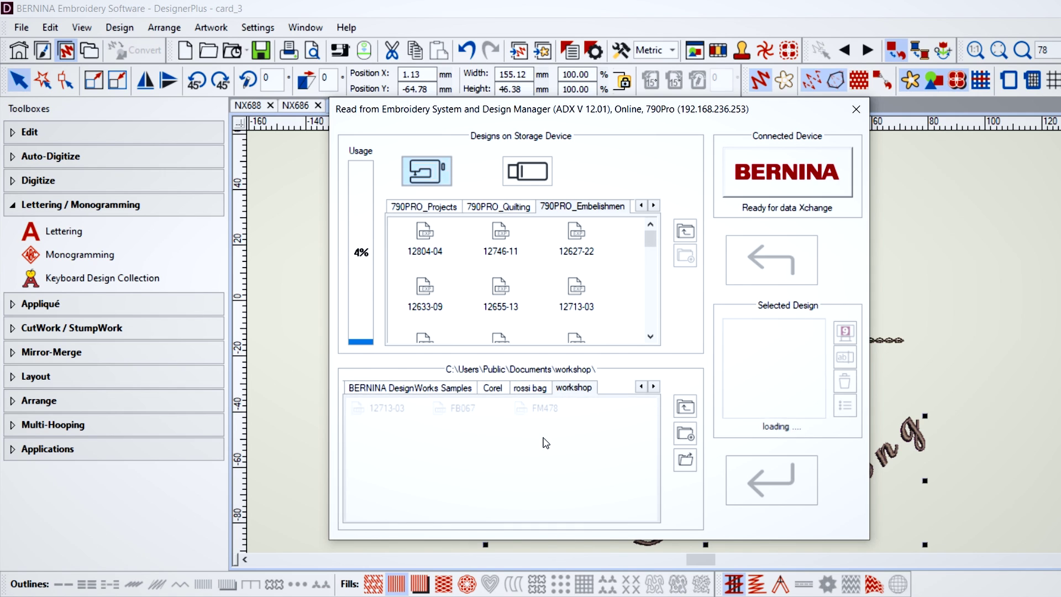
left_click(383, 412)
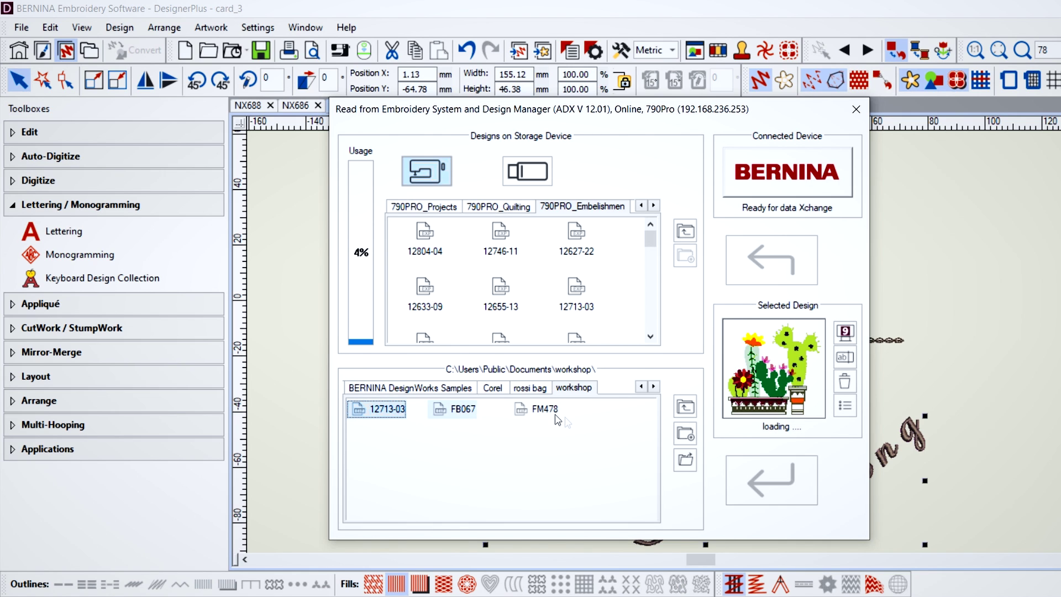
key("shift+Right")
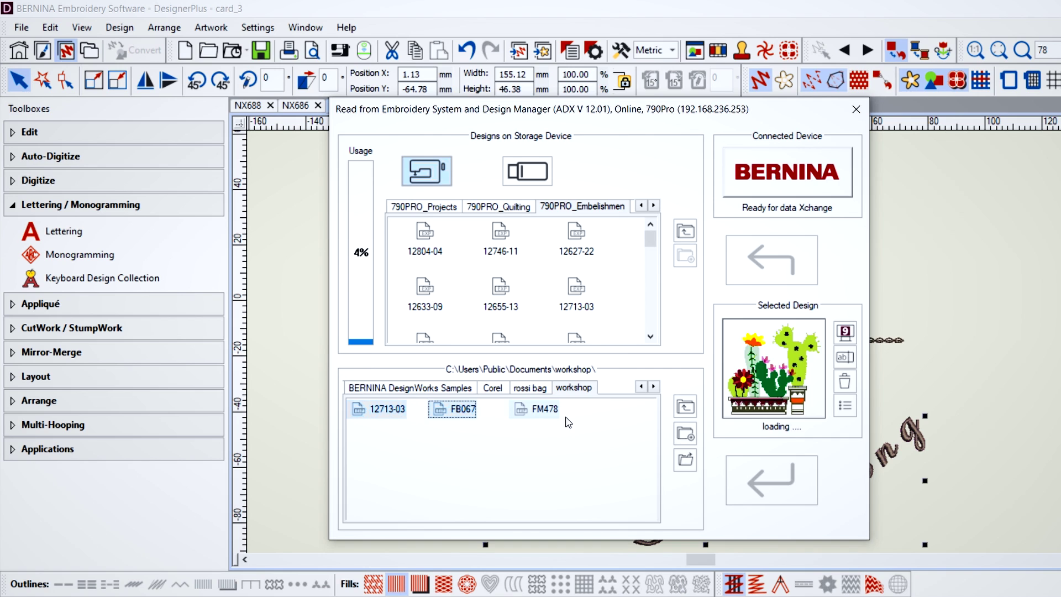
key("shift+Right")
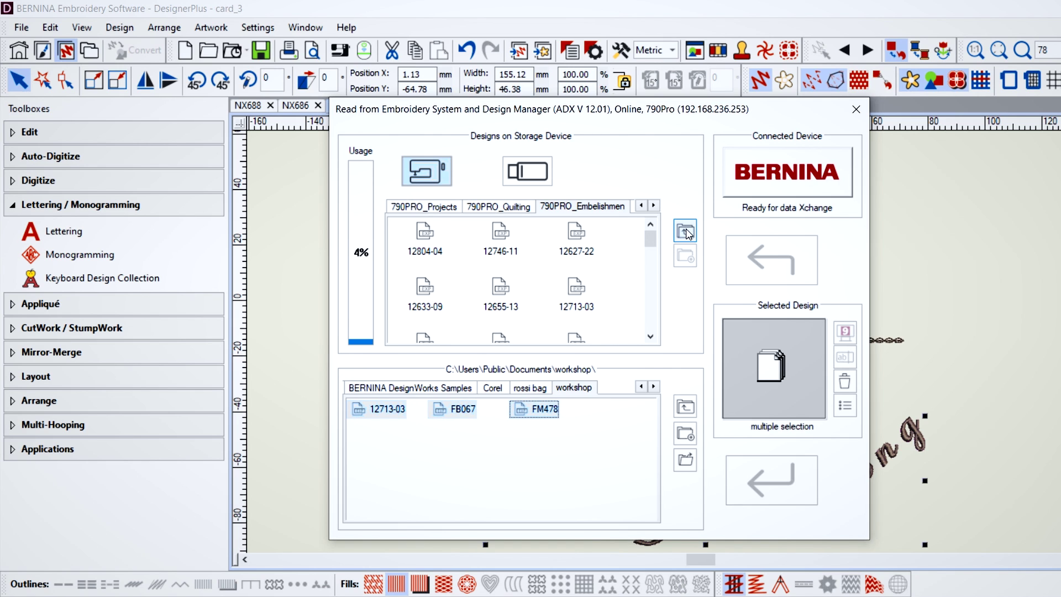
left_click(683, 232)
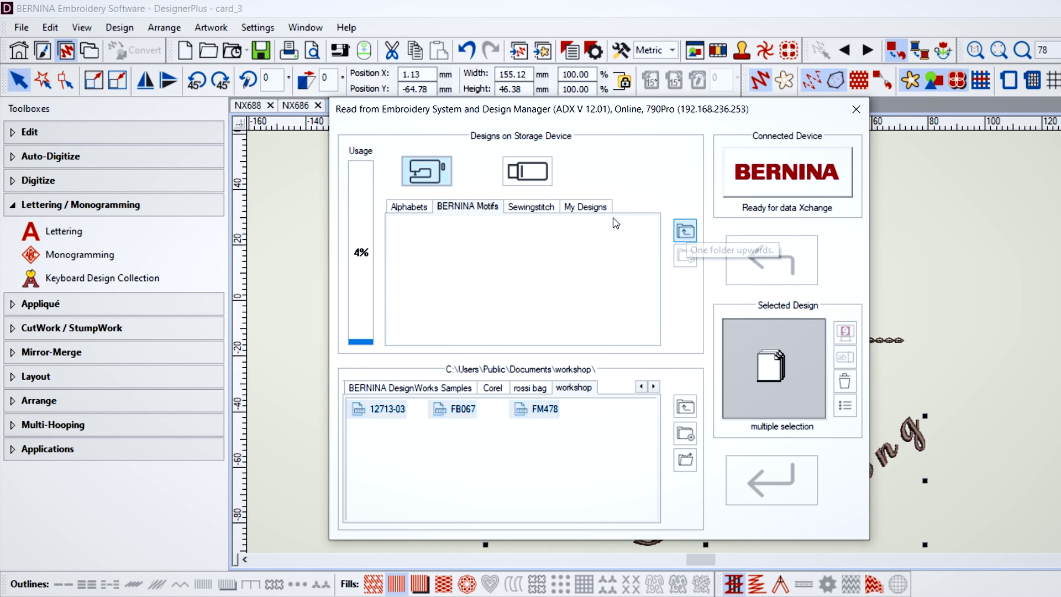
Step: Upload the three selected workshop designs into the B790PRO's My Designs folder
left_click(595, 207)
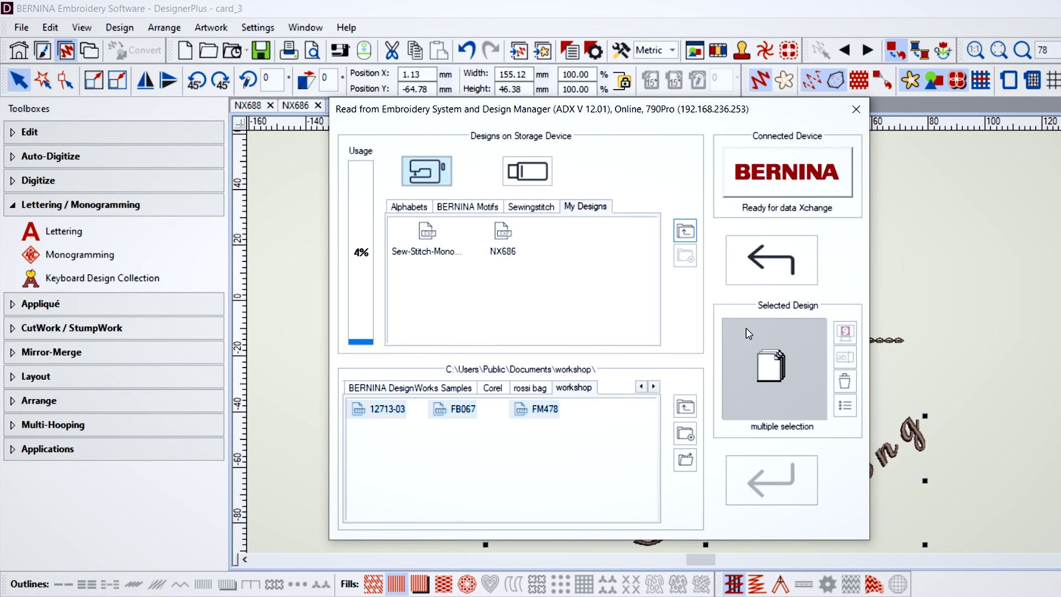
left_click(769, 274)
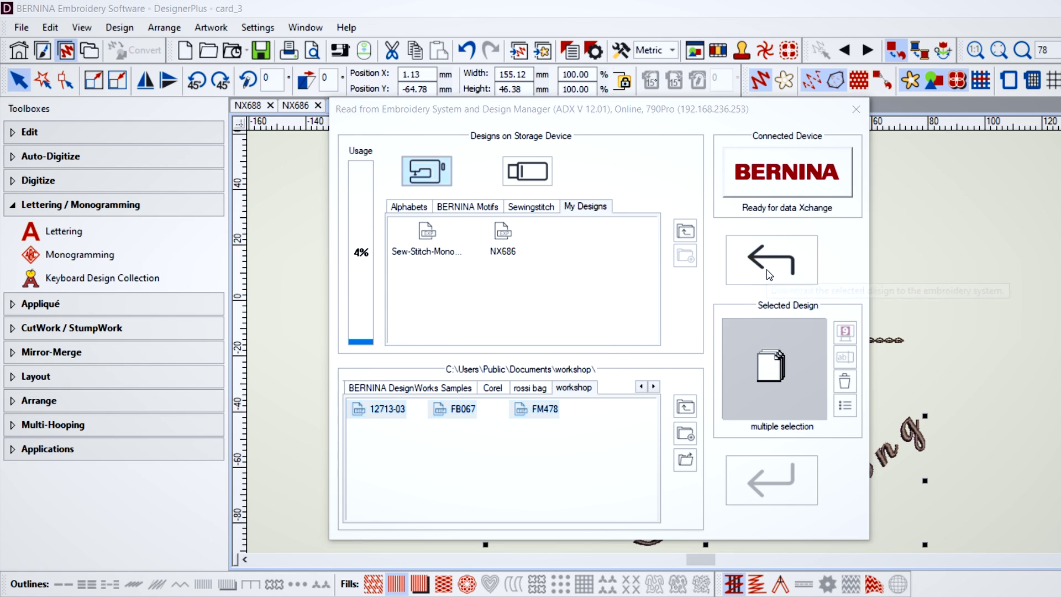